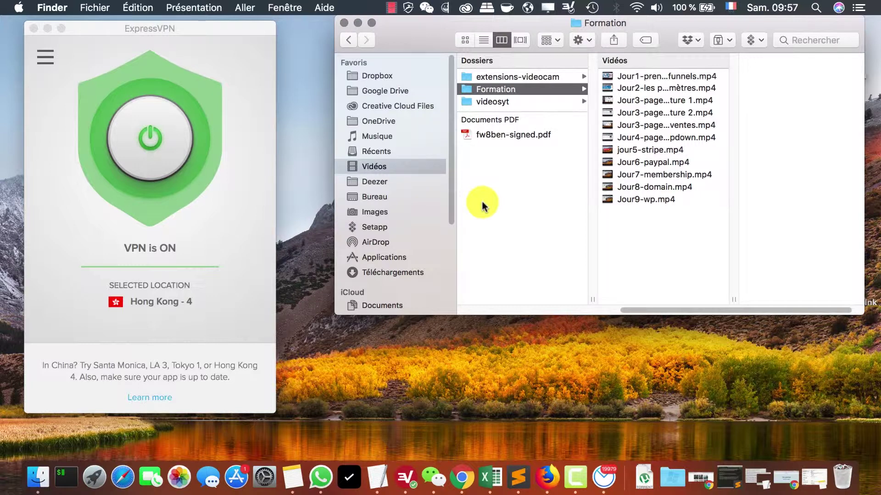
Step: Switch to ClickFunnels in Firefox and view the lists in the Prospect group of the Actionetics email lists
{"action": "key", "text": "ctrl+Right"}
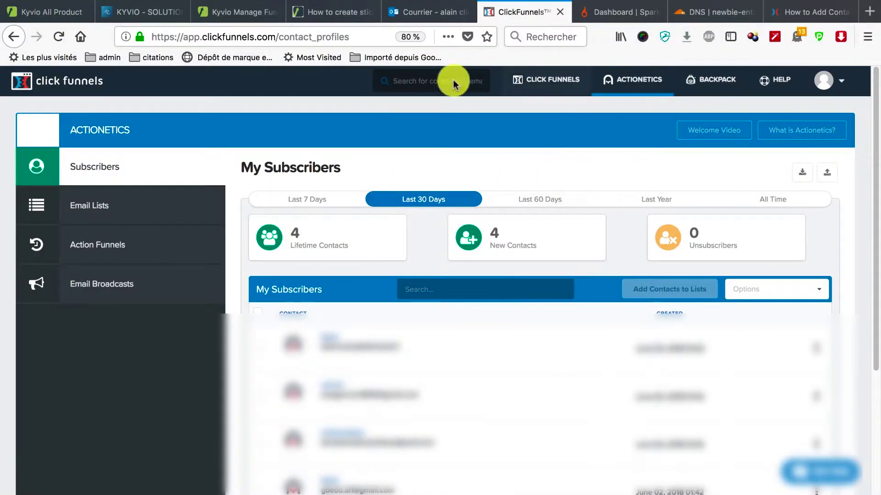
{"action": "mouse_move", "coordinate": [619, 76]}
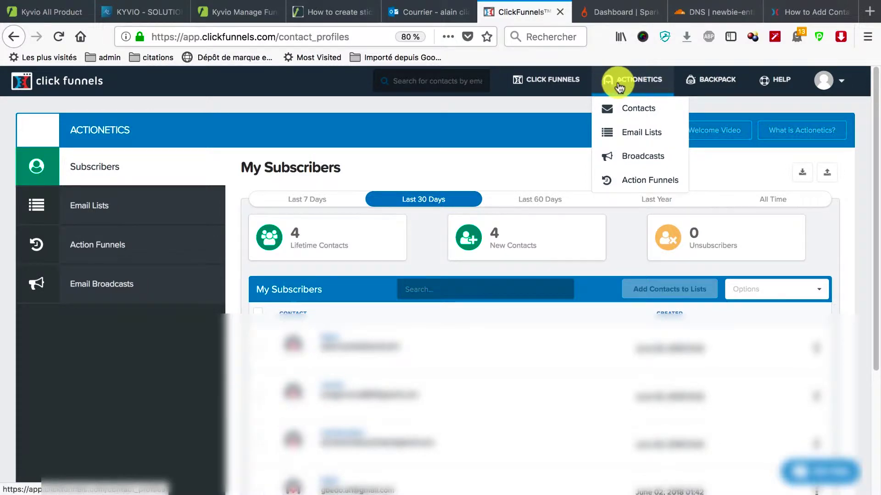
{"action": "mouse_move", "coordinate": [718, 80]}
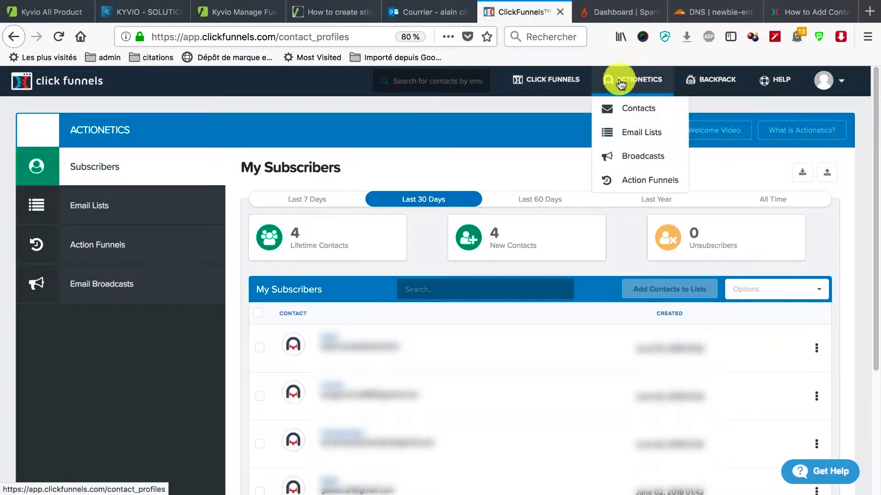
{"action": "mouse_move", "coordinate": [536, 89]}
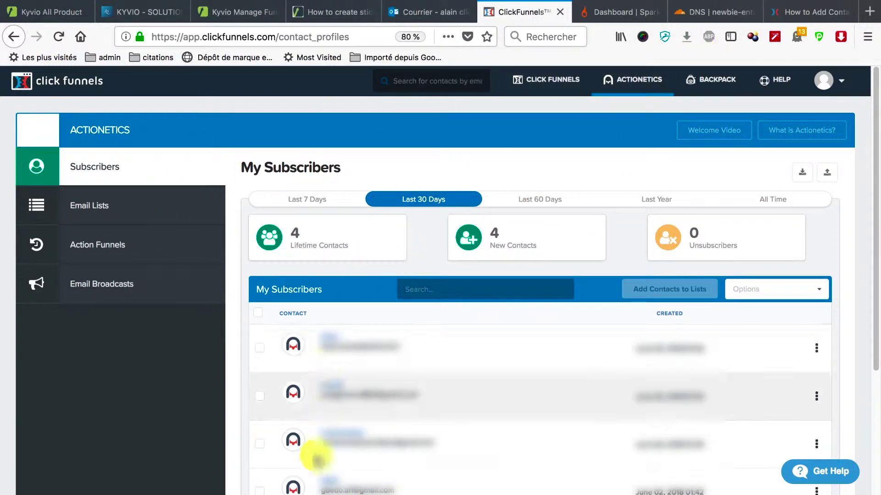
{"action": "left_click", "coordinate": [140, 216]}
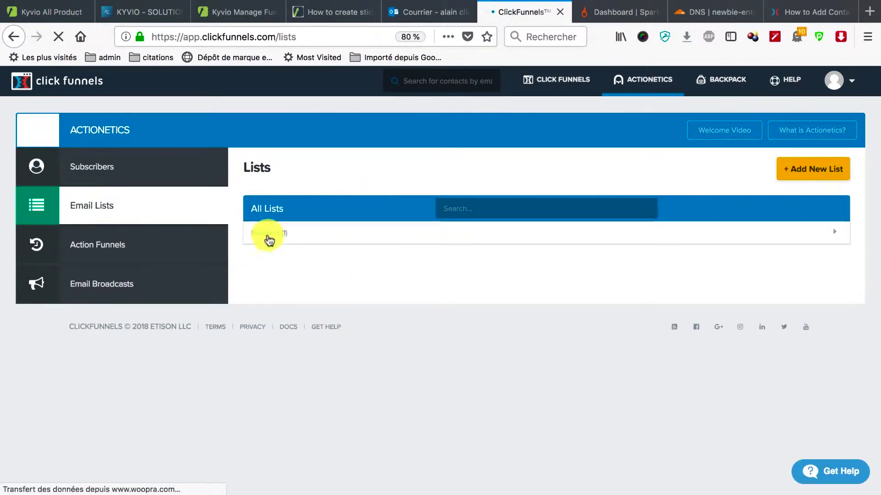
{"action": "left_click", "coordinate": [277, 234]}
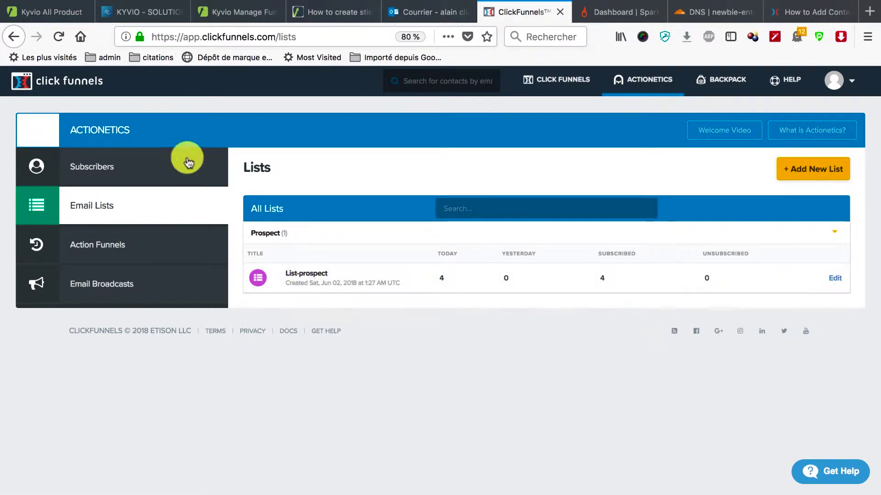
Step: View the Action Funnels and Email Broadcasts sections of Actionetics, ending on the contact profiles
{"action": "left_click", "coordinate": [134, 247]}
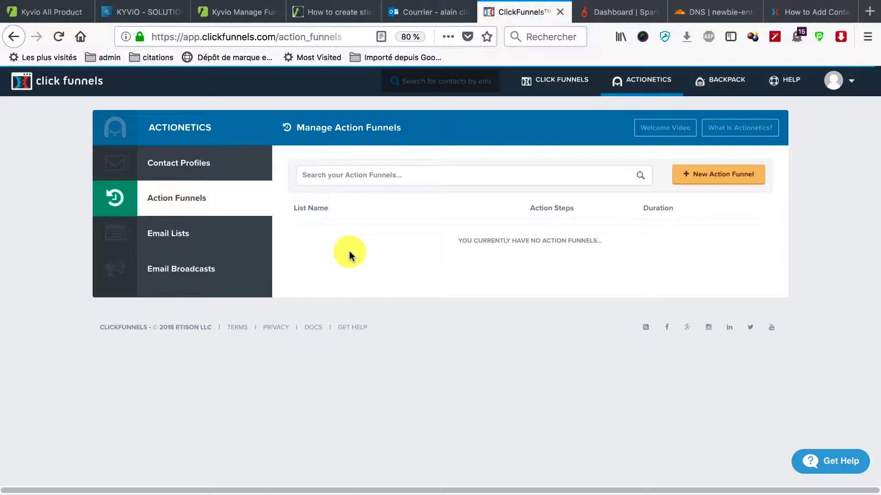
{"action": "left_click", "coordinate": [198, 274]}
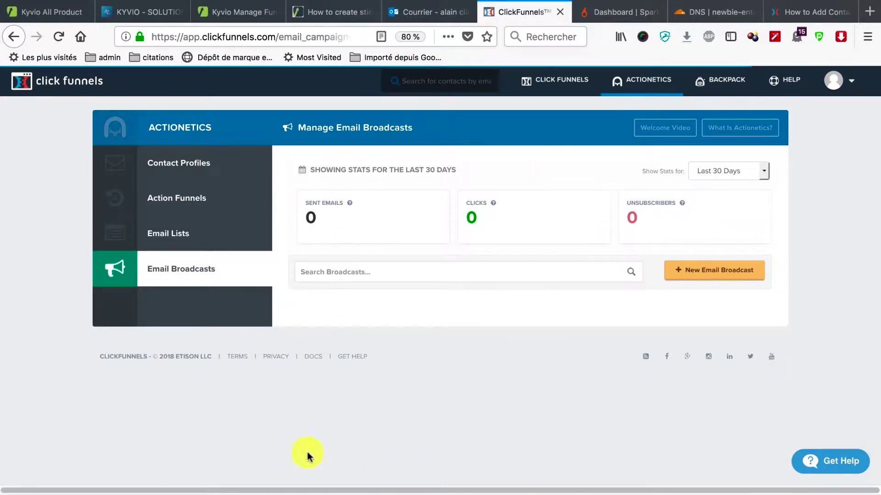
{"action": "left_click", "coordinate": [187, 165]}
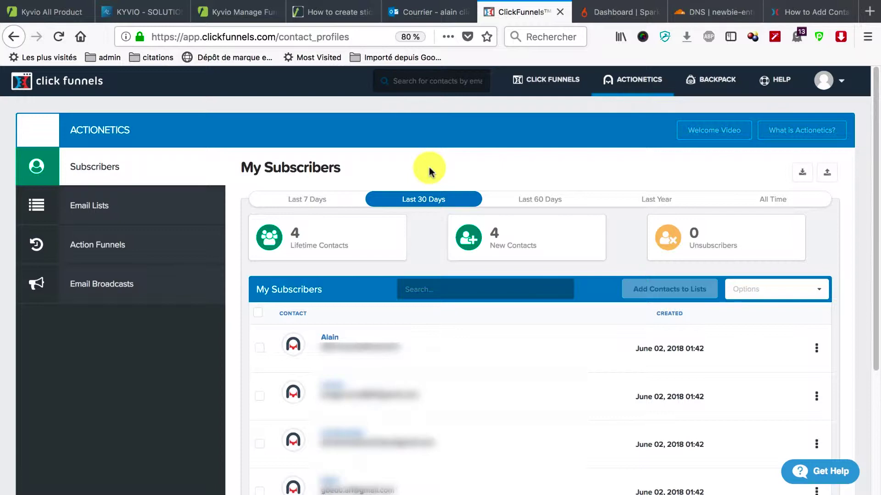
Step: Start a new email list in Actionetics and name it list-clients
{"action": "left_click", "coordinate": [113, 210]}
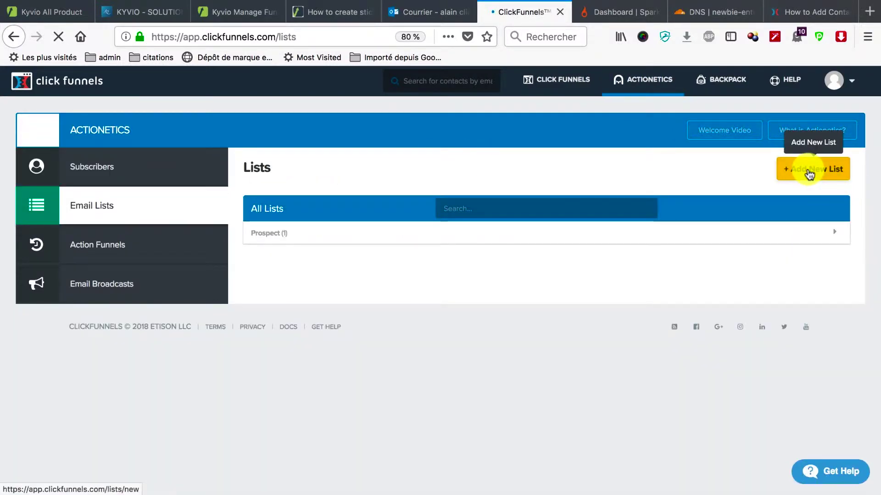
{"action": "left_click", "coordinate": [809, 173]}
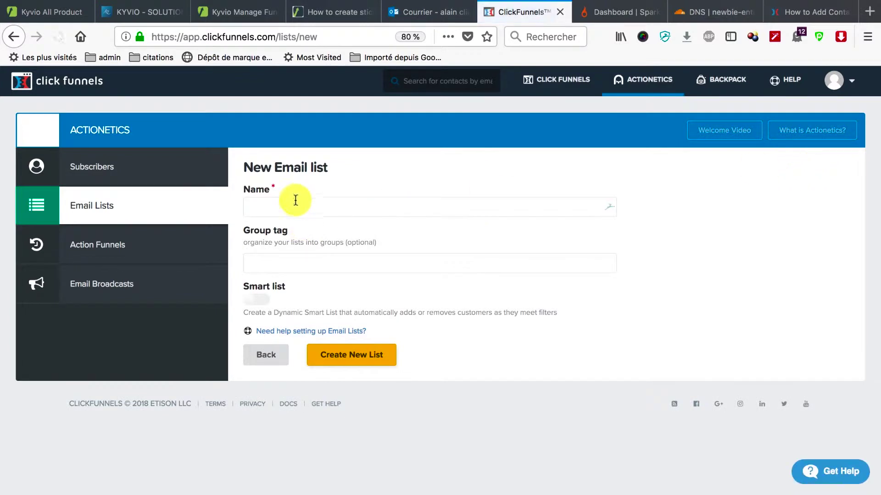
{"action": "left_click", "coordinate": [293, 202]}
{"action": "type", "text": "list"}
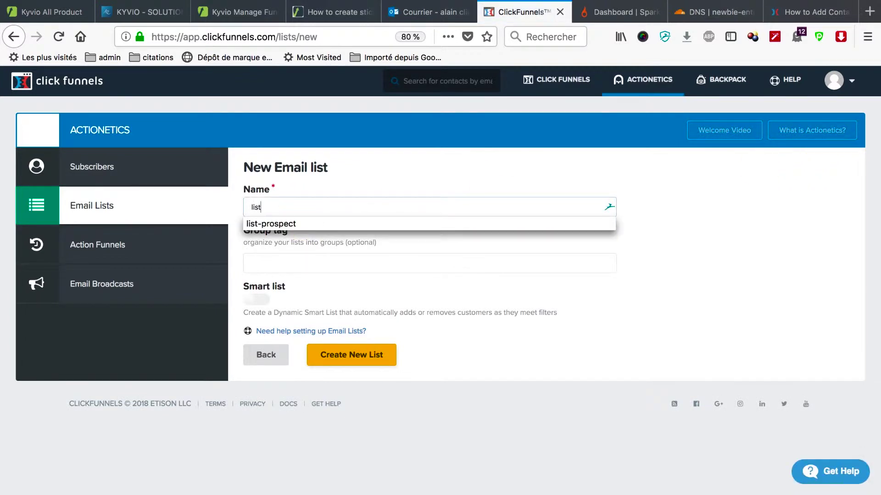
{"action": "type", "text": "-client"}
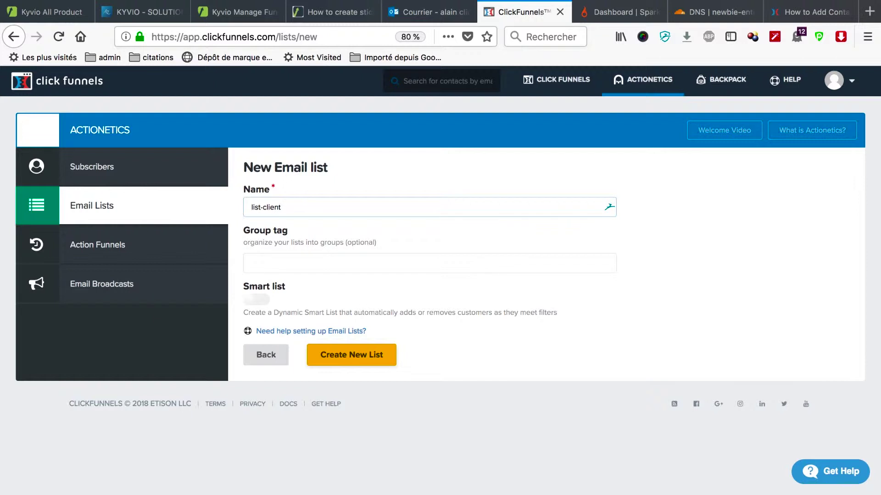
{"action": "type", "text": "s"}
Step: Give the new list the group tag clients, leave Smart list off and create the list
{"action": "left_click", "coordinate": [265, 264]}
{"action": "type", "text": "c"}
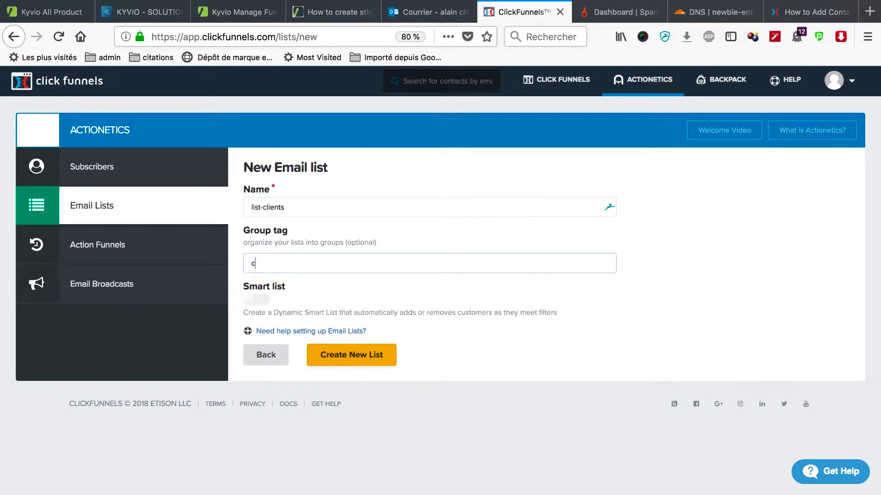
{"action": "type", "text": "lients"}
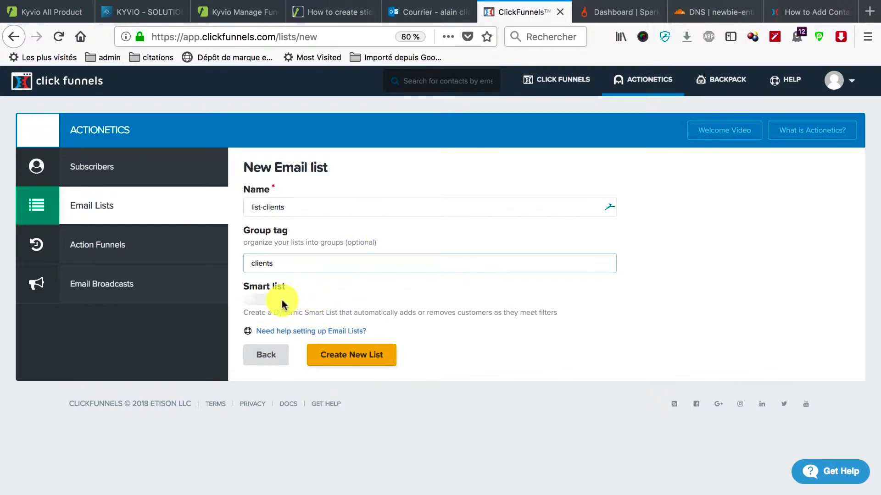
{"action": "left_click", "coordinate": [255, 300]}
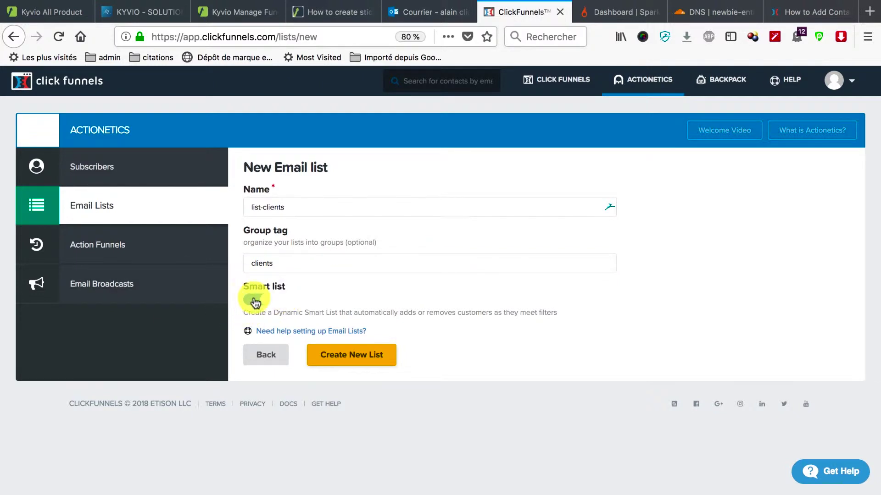
{"action": "left_click", "coordinate": [255, 302]}
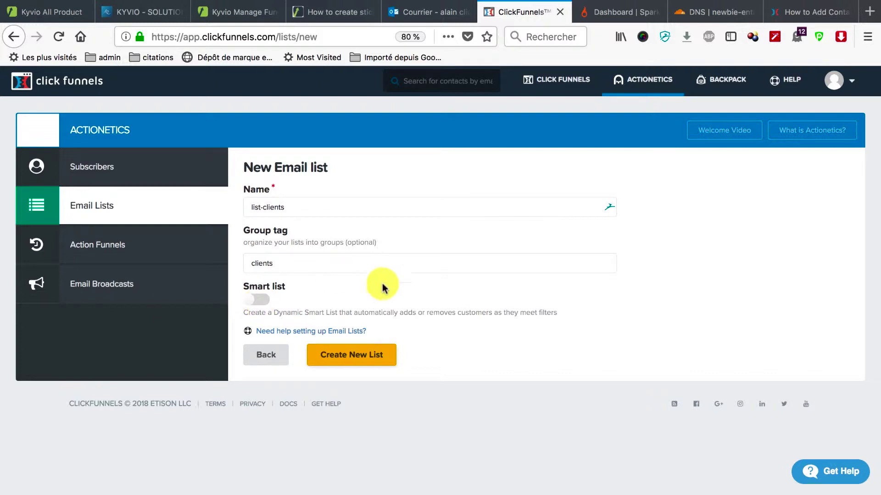
{"action": "left_click", "coordinate": [351, 360]}
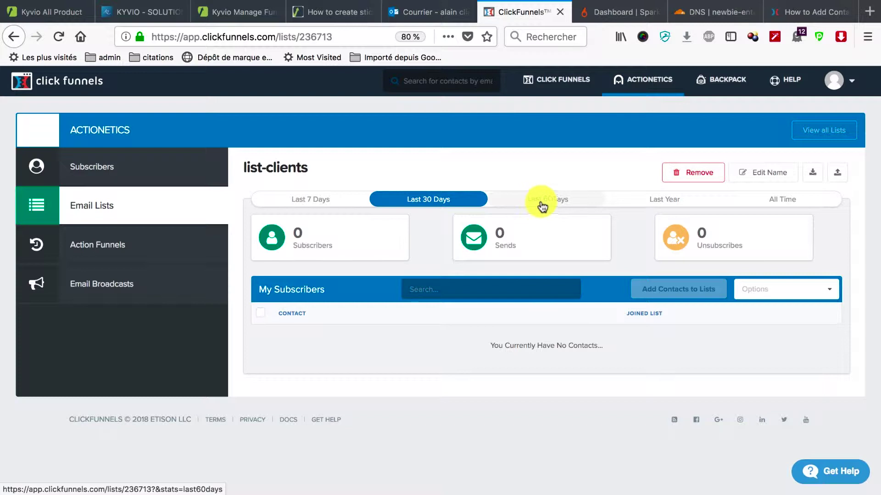
Step: Open the contact import for list-clients, and in Finder preview "active_leads copie" in the extensions-videocam folder
{"action": "left_click", "coordinate": [838, 179]}
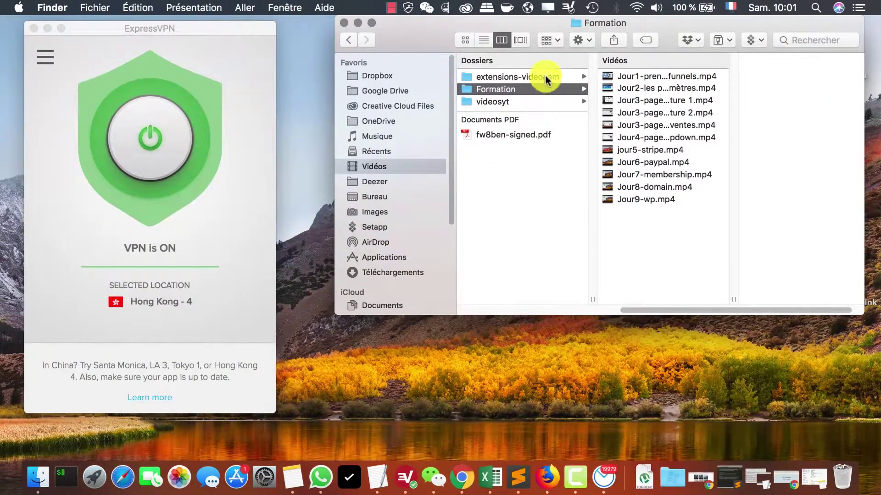
{"action": "left_click", "coordinate": [554, 77]}
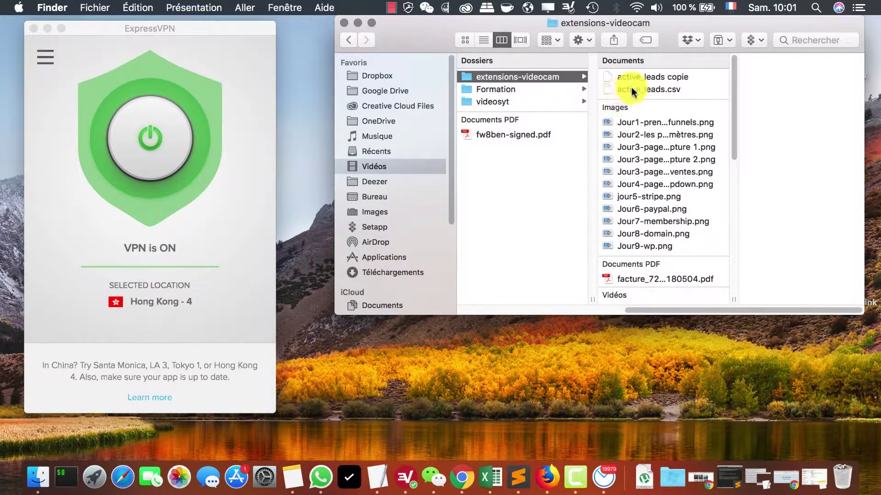
{"action": "left_click_drag", "start_coordinate": [669, 28], "coordinate": [504, 28]}
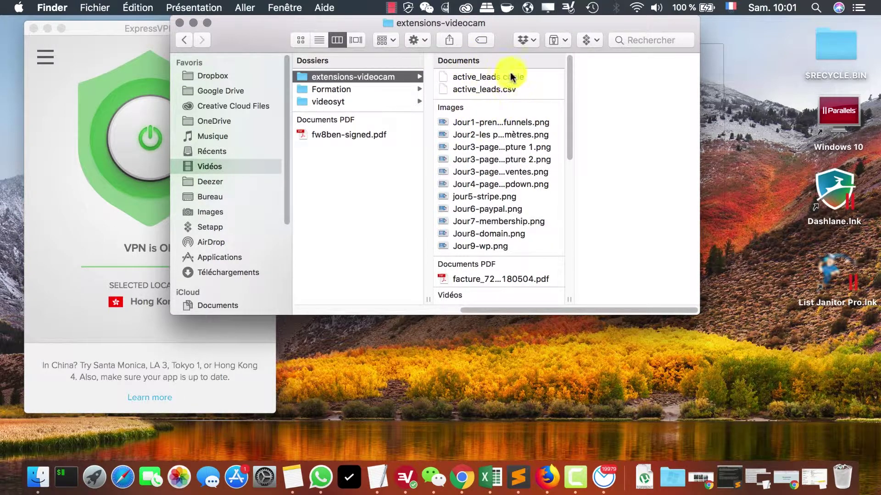
{"action": "left_click", "coordinate": [489, 79]}
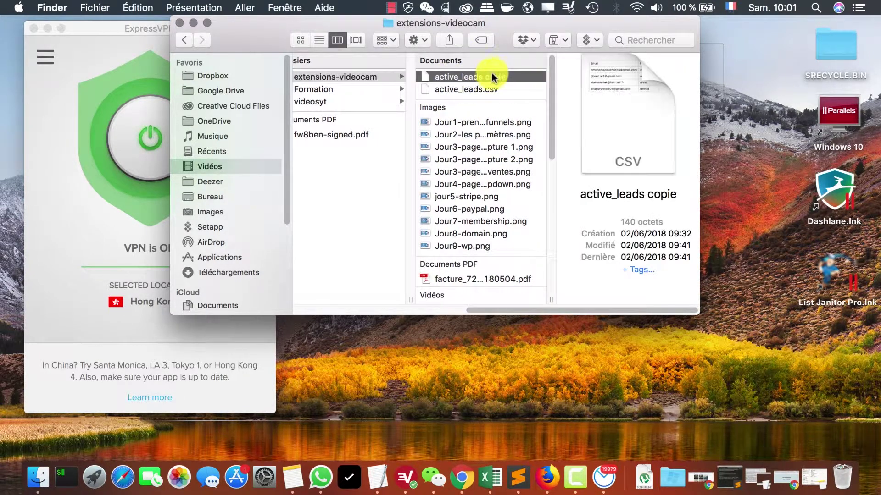
{"action": "key", "text": "space"}
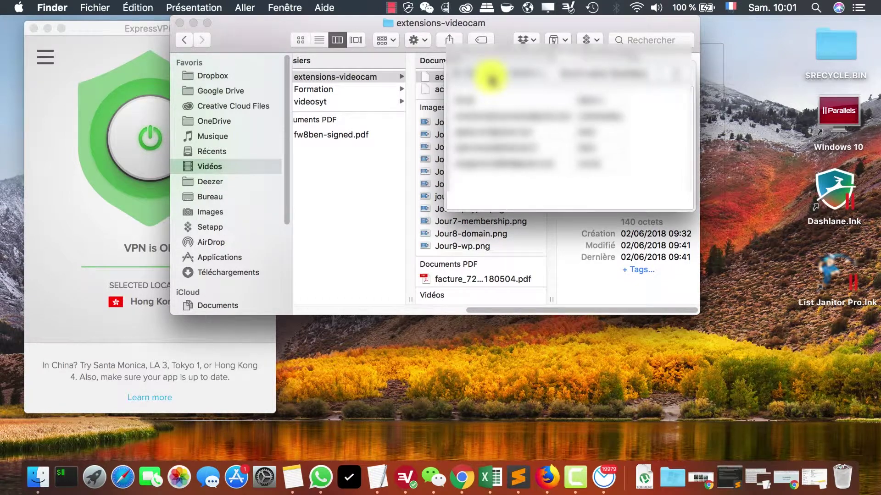
{"action": "key", "text": "space"}
Step: Open "active_leads copie" in TextEdit to check its comma-separated Email and Name 1 format, and close it
{"action": "right_click", "coordinate": [465, 76]}
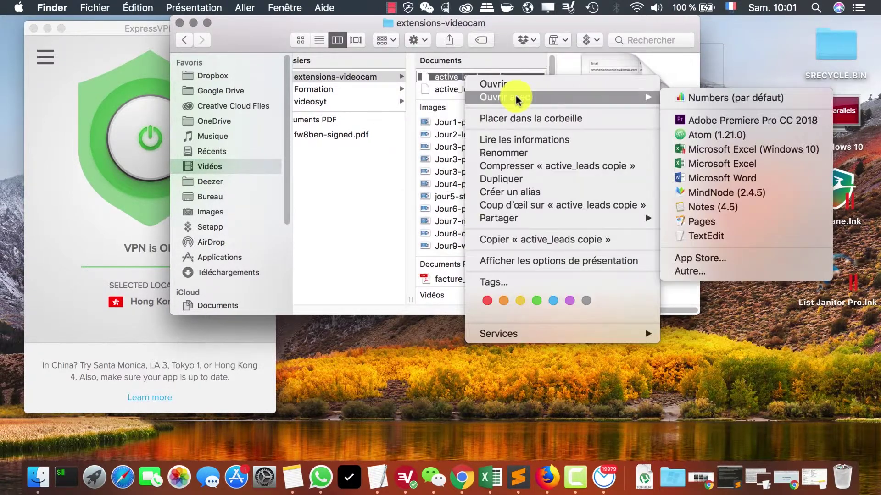
{"action": "mouse_move", "coordinate": [550, 98]}
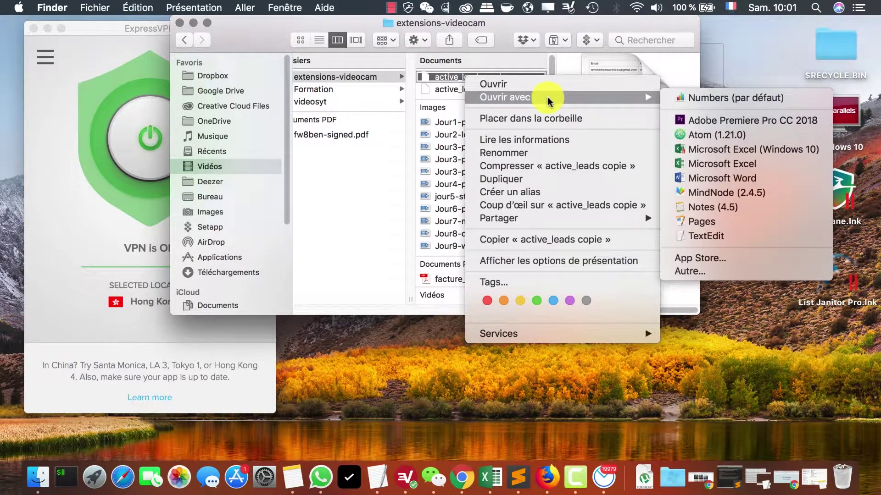
{"action": "left_click", "coordinate": [701, 237]}
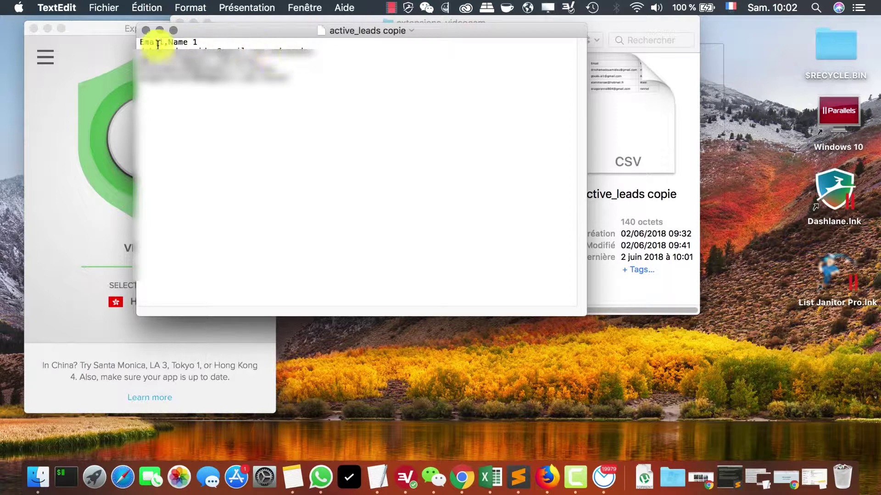
{"action": "left_click", "coordinate": [146, 30]}
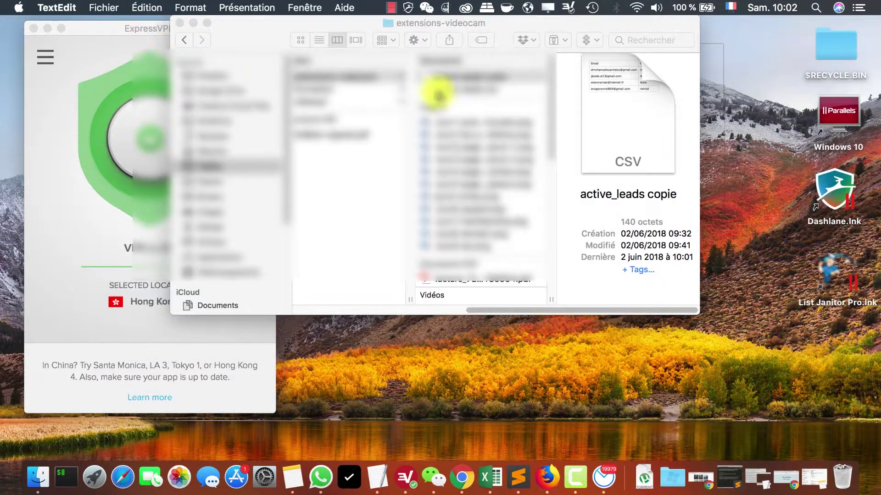
Step: Open the original active_leads.csv in Numbers and examine its columns from Email through Postal
{"action": "left_click", "coordinate": [456, 89]}
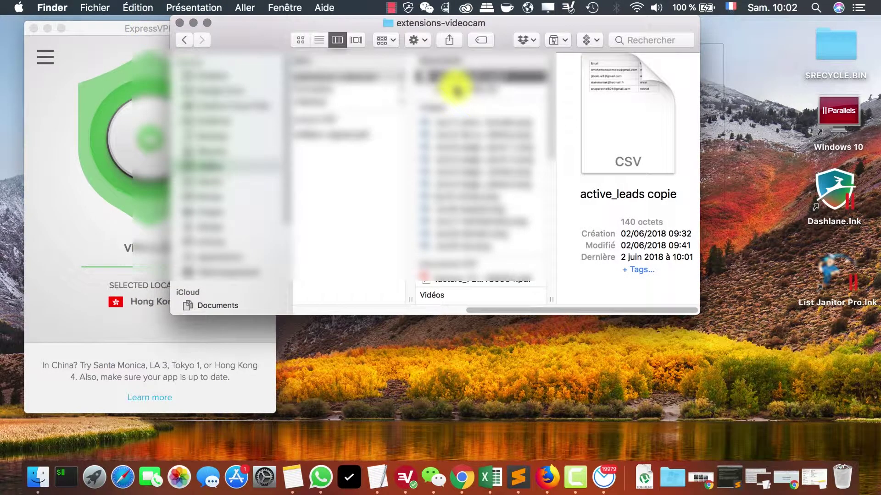
{"action": "left_click", "coordinate": [459, 90]}
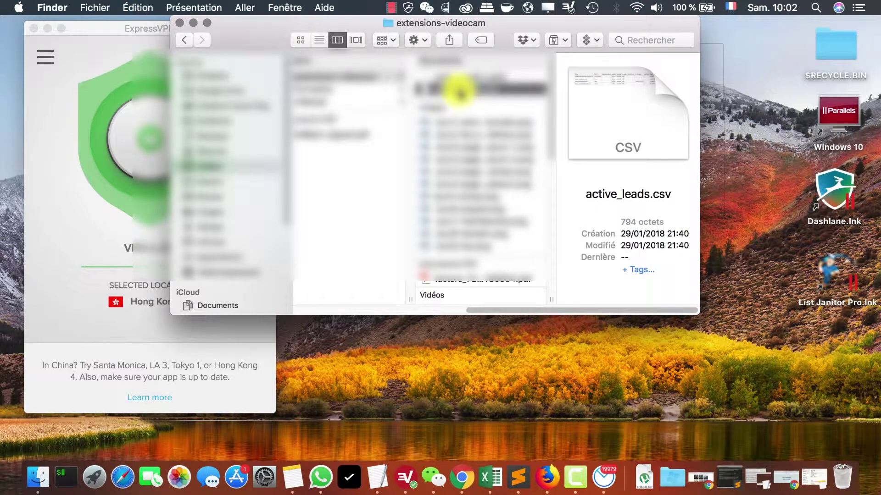
{"action": "right_click", "coordinate": [459, 90]}
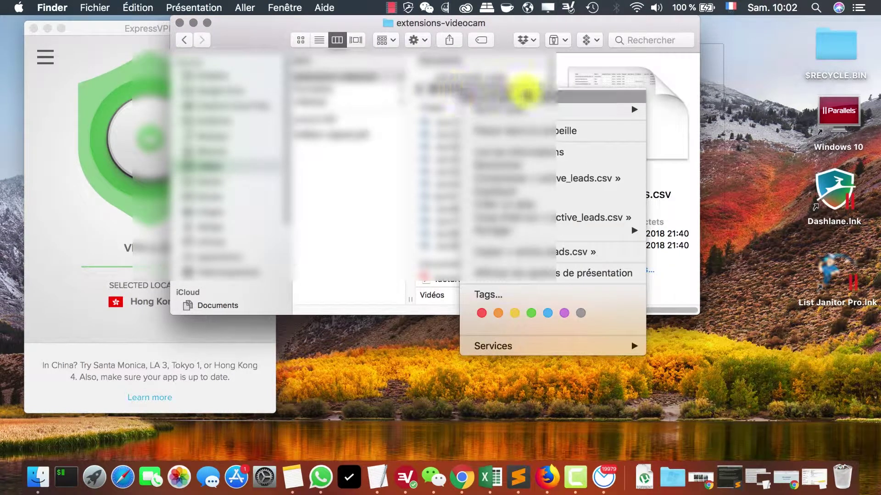
{"action": "mouse_move", "coordinate": [516, 110]}
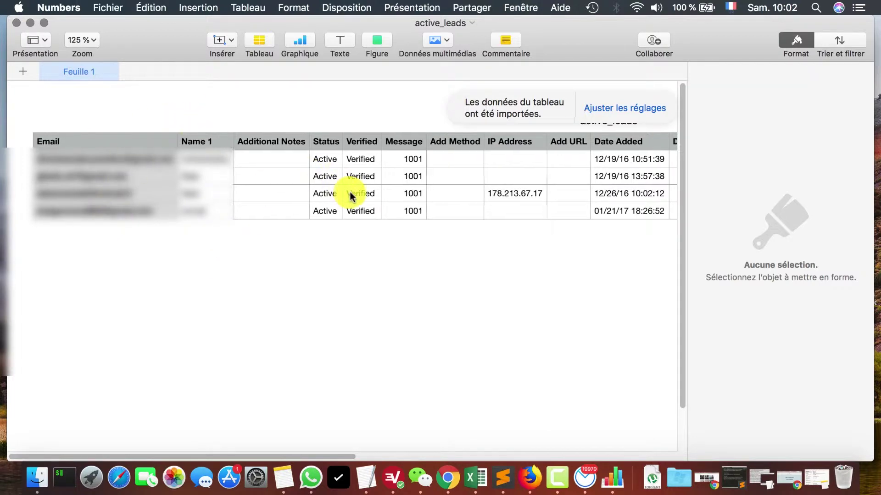
{"action": "scroll", "coordinate": [350, 192], "scroll_direction": "right", "scroll_amount": 4}
{"action": "scroll", "coordinate": [400, 209], "scroll_direction": "right", "scroll_amount": 4}
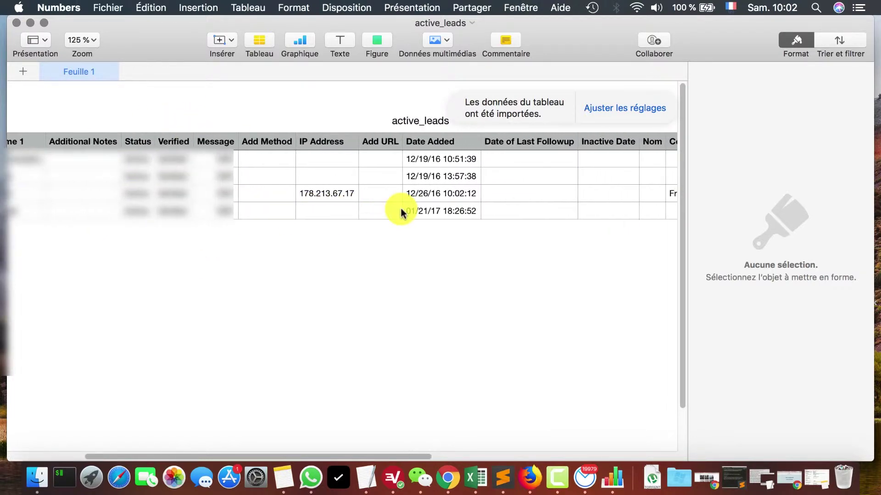
{"action": "scroll", "coordinate": [460, 194], "scroll_direction": "right", "scroll_amount": 10}
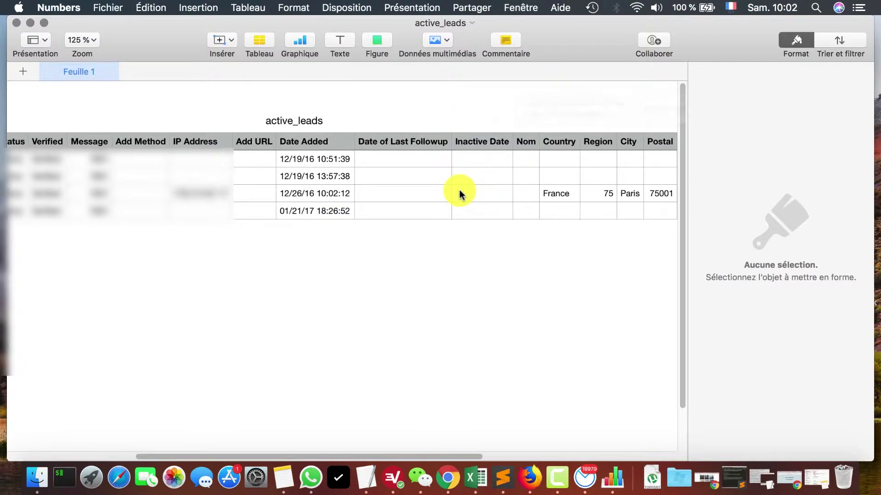
{"action": "scroll", "coordinate": [459, 190], "scroll_direction": "left", "scroll_amount": 15}
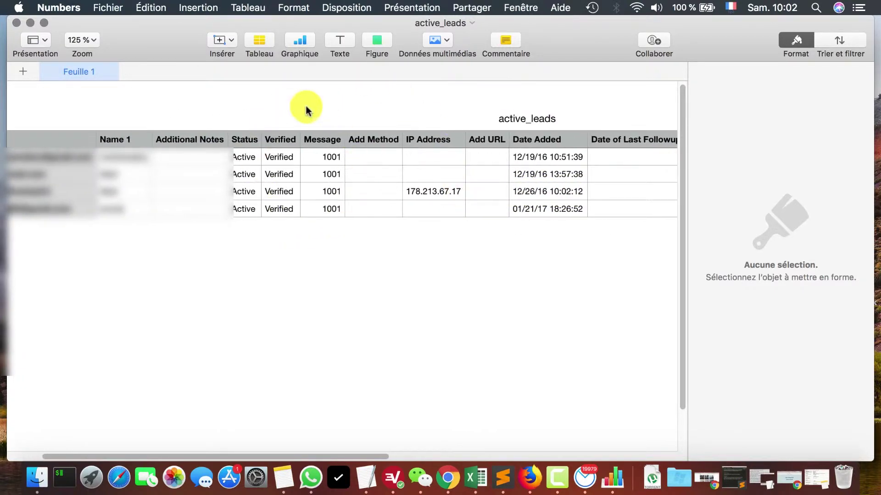
{"action": "scroll", "coordinate": [175, 146], "scroll_direction": "left", "scroll_amount": 5}
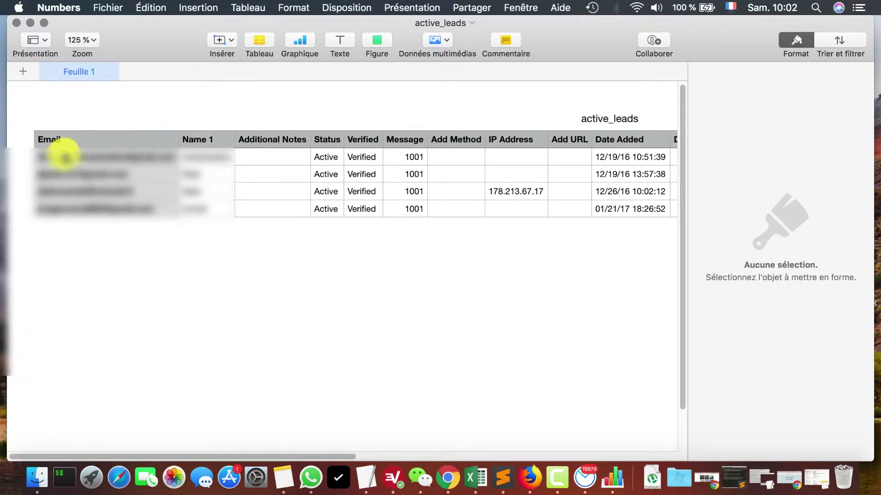
Step: Delete every column from Additional Notes through Area Code in the active_leads table, keeping only Email and Name 1
{"action": "left_click", "coordinate": [254, 141]}
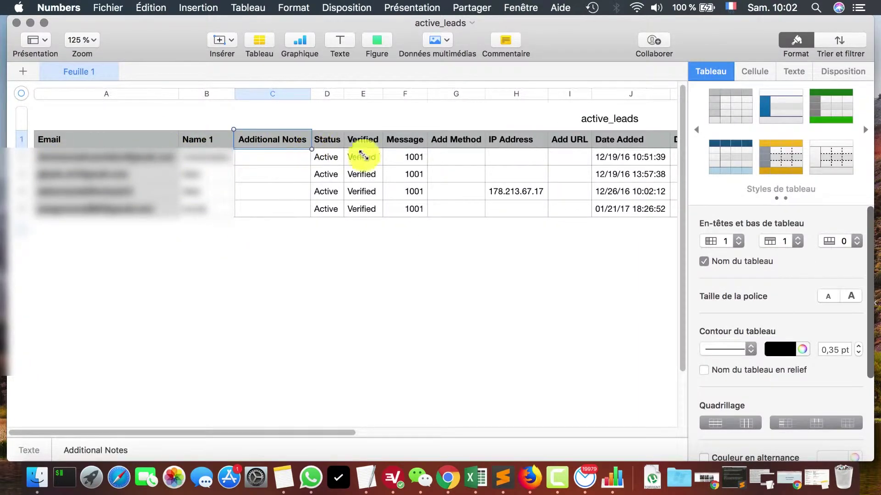
{"action": "left_click_drag", "start_coordinate": [362, 155], "coordinate": [615, 206]}
{"action": "scroll", "coordinate": [610, 209], "scroll_direction": "right", "scroll_amount": 3}
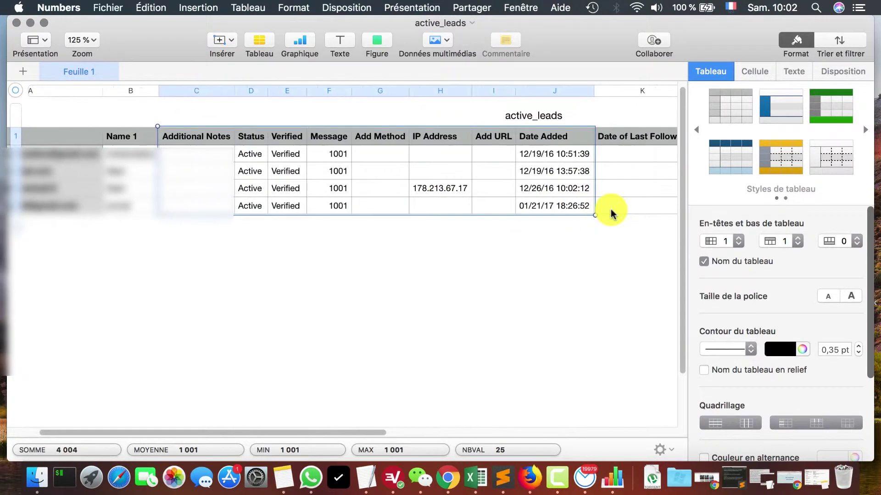
{"action": "right_click", "coordinate": [497, 175]}
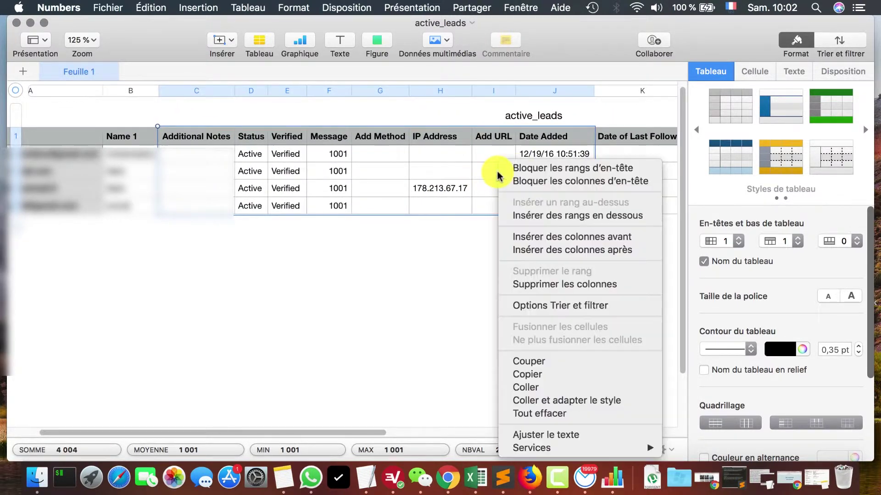
{"action": "left_click", "coordinate": [563, 285]}
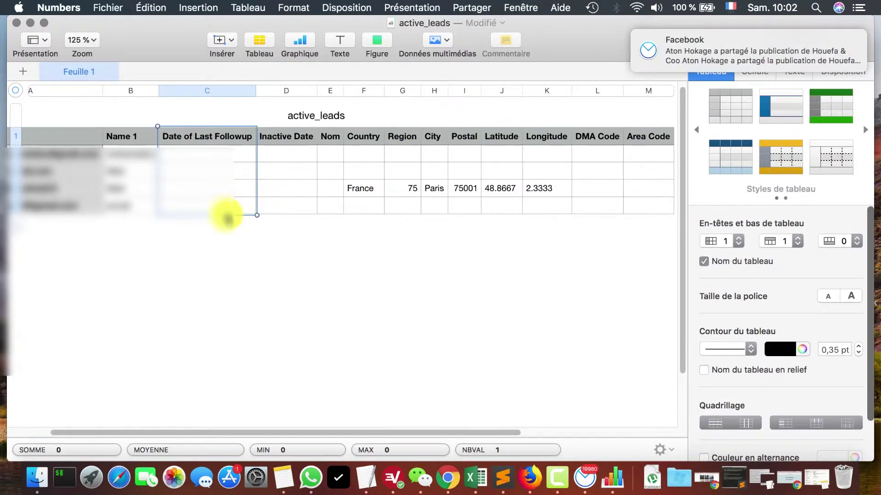
{"action": "left_click_drag", "start_coordinate": [256, 214], "coordinate": [652, 214]}
{"action": "right_click", "coordinate": [652, 211]}
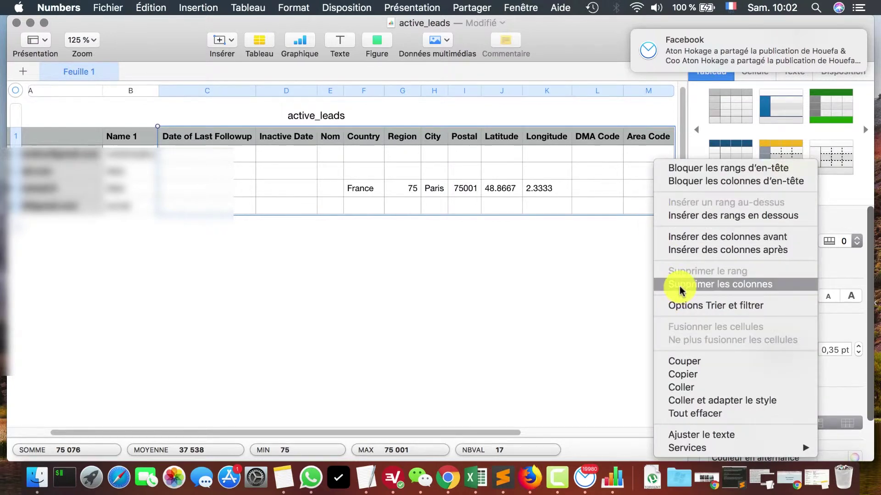
{"action": "left_click", "coordinate": [679, 284]}
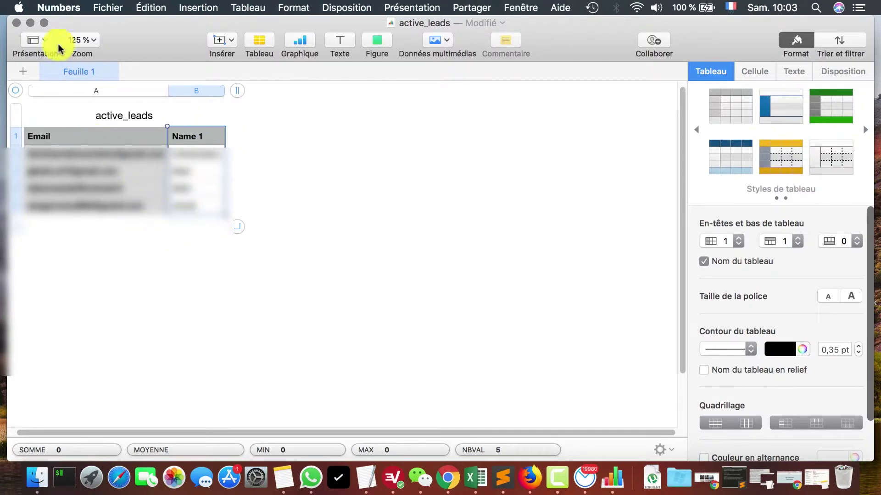
Step: Export the spreadsheet as a Unicode (UTF-8) CSV file named active_leads1 in the extensions-videocam folder
{"action": "left_click", "coordinate": [99, 8]}
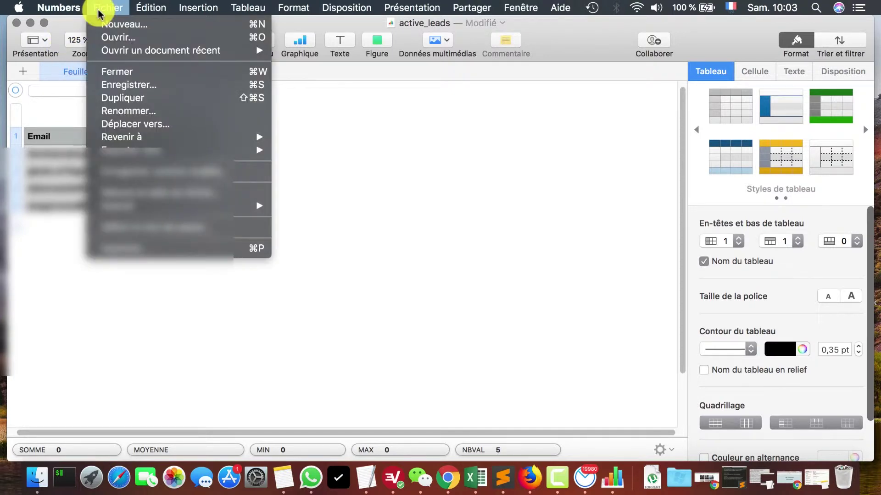
{"action": "mouse_move", "coordinate": [146, 150]}
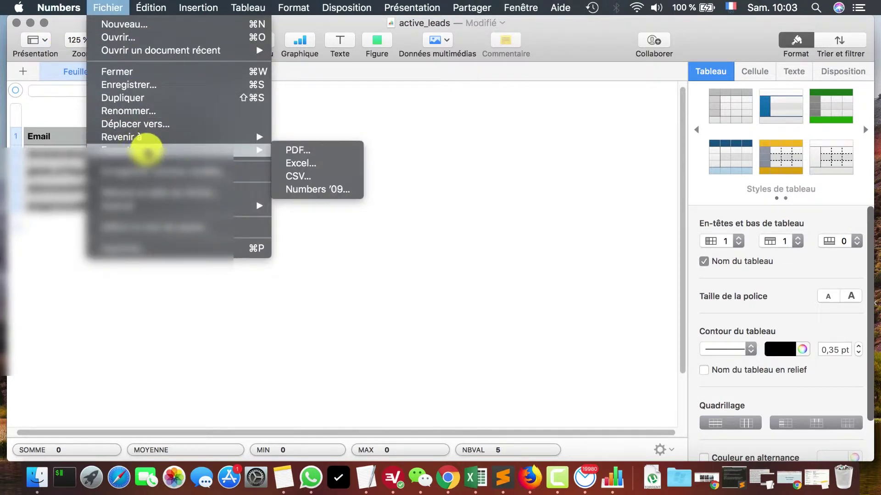
{"action": "left_click", "coordinate": [313, 176]}
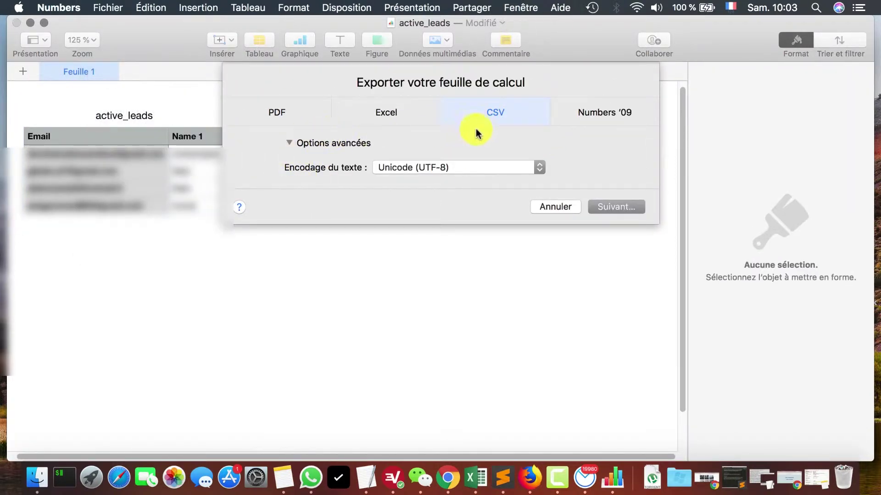
{"action": "left_click", "coordinate": [617, 209]}
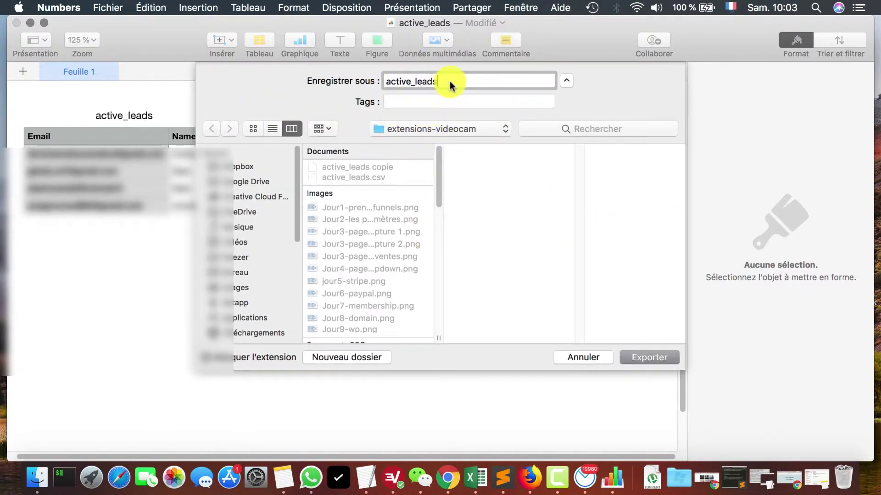
{"action": "left_click", "coordinate": [651, 357]}
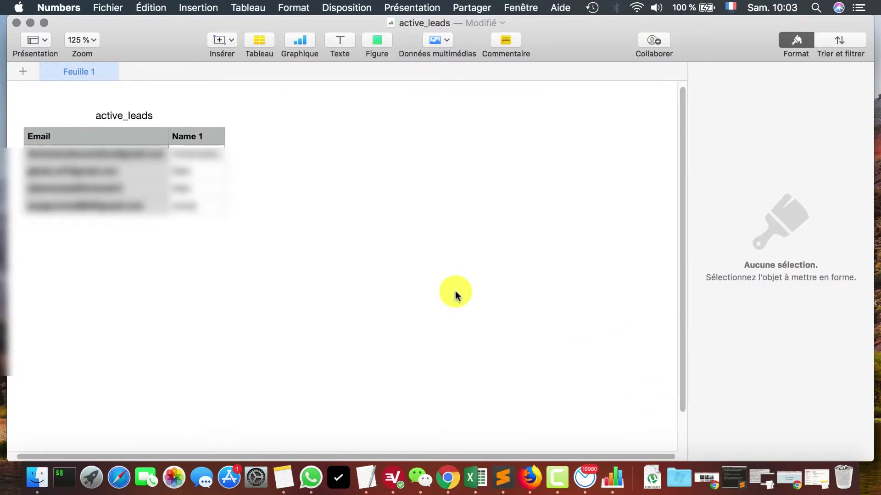
Step: In Finder, open the exported active_leads1 file in TextEdit to check the separator between its Email and Name 1 columns, and close it
{"action": "left_click", "coordinate": [37, 476]}
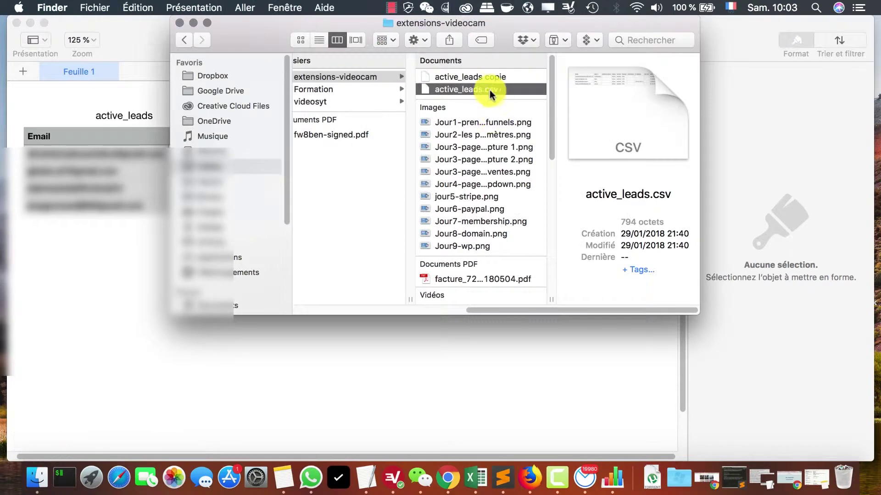
{"action": "scroll", "coordinate": [472, 170], "scroll_direction": "down", "scroll_amount": 5}
{"action": "scroll", "coordinate": [473, 173], "scroll_direction": "up", "scroll_amount": 5}
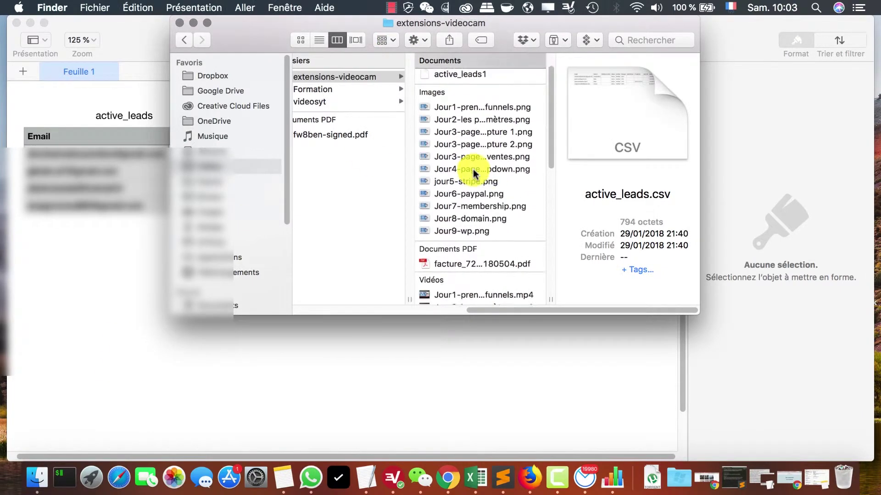
{"action": "scroll", "coordinate": [473, 172], "scroll_direction": "up", "scroll_amount": 3}
{"action": "left_click", "coordinate": [474, 106]}
{"action": "right_click", "coordinate": [474, 106]}
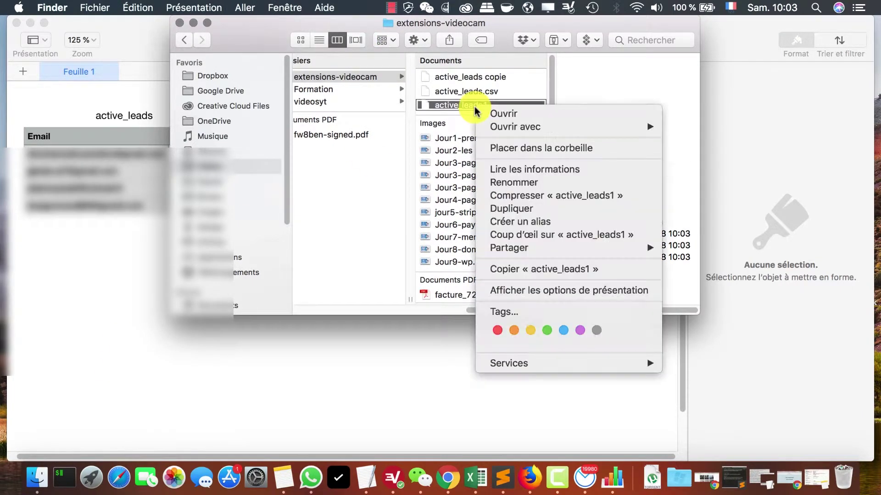
{"action": "mouse_move", "coordinate": [554, 123]}
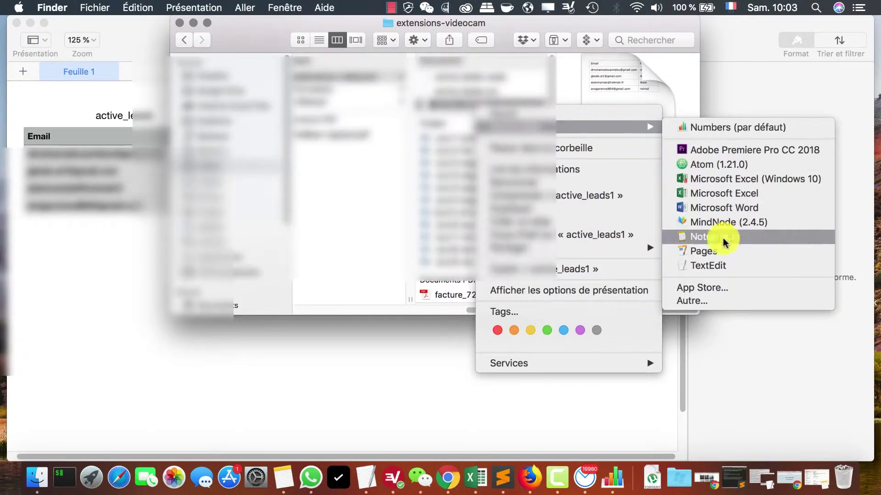
{"action": "left_click", "coordinate": [706, 265]}
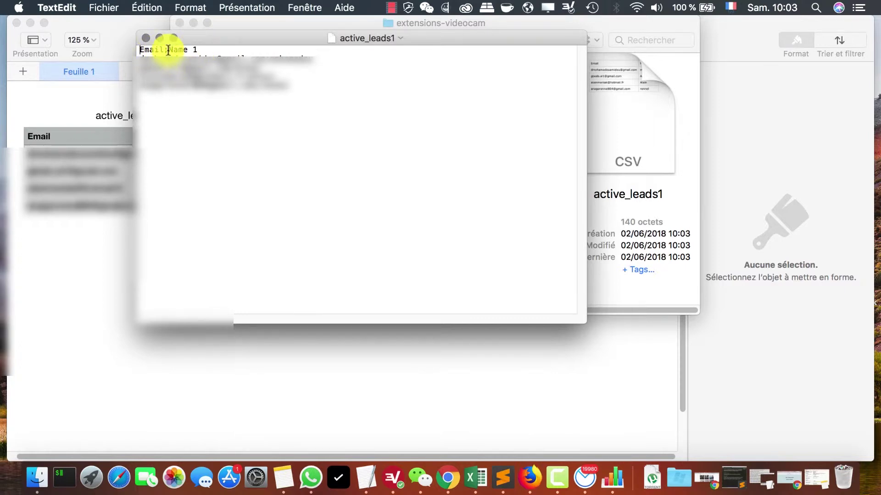
{"action": "left_click", "coordinate": [146, 38]}
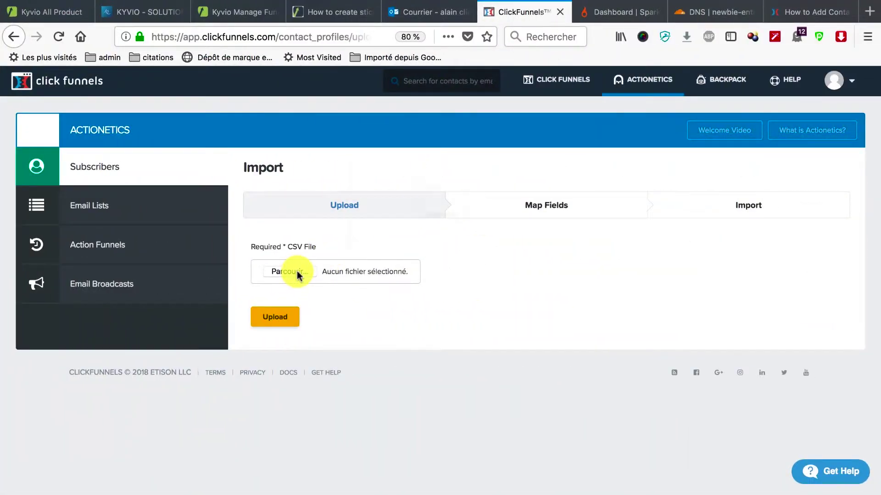
Step: In the ClickFunnels contact import, choose "active_leads copie" from the extensions-videocam folder as the CSV file and upload it
{"action": "left_click", "coordinate": [298, 274]}
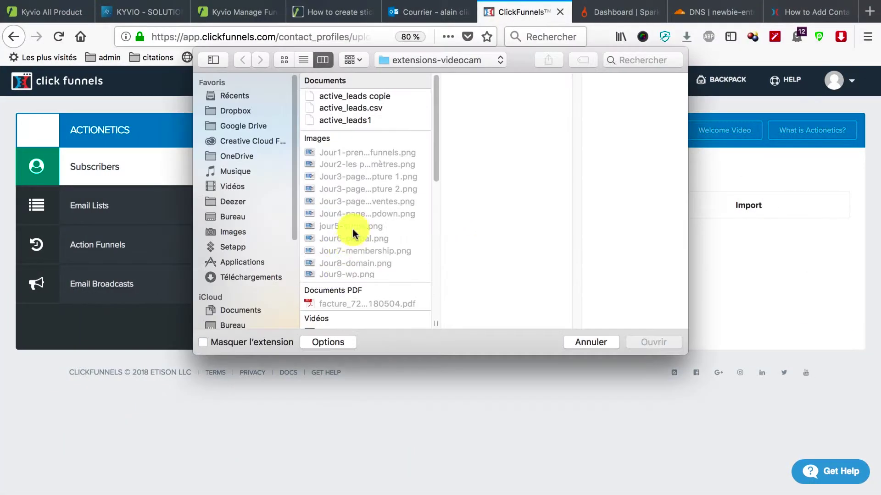
{"action": "left_click", "coordinate": [354, 97]}
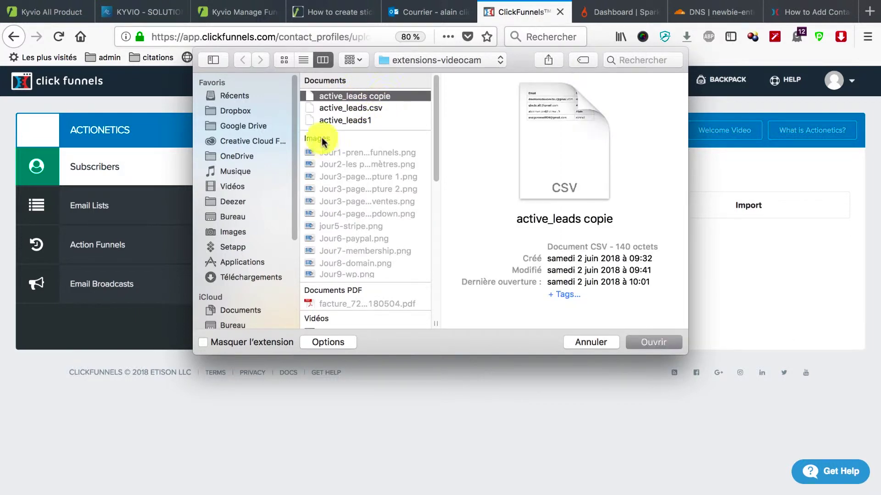
{"action": "left_click", "coordinate": [661, 344]}
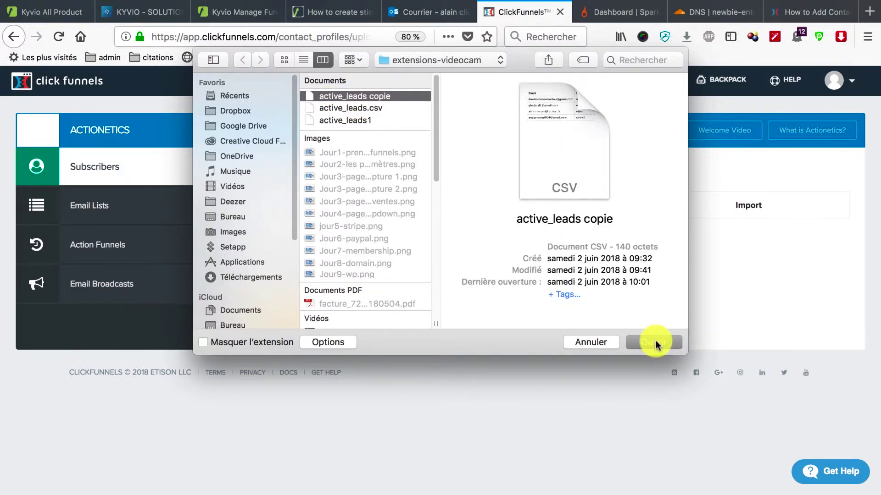
{"action": "left_click", "coordinate": [281, 318]}
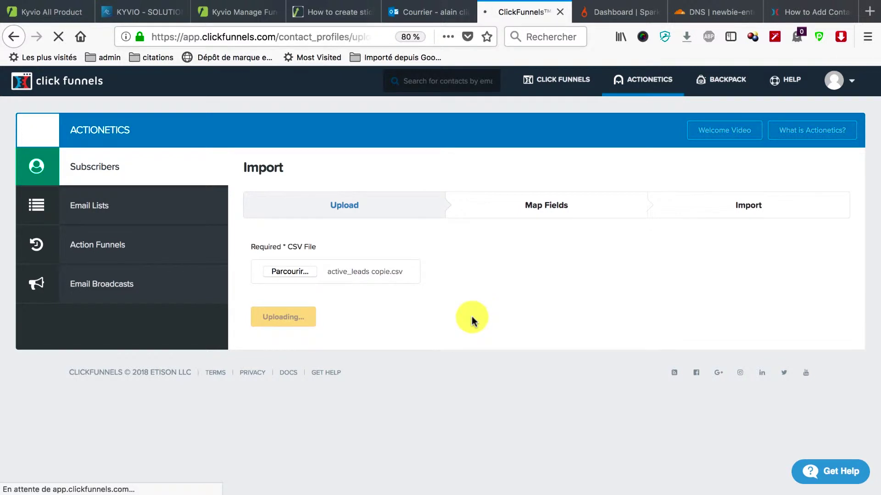
Step: Map the Email column to Email and the Name 1 column to First Name, and continue to the import review
{"action": "scroll", "coordinate": [376, 361], "scroll_direction": "down", "scroll_amount": 5}
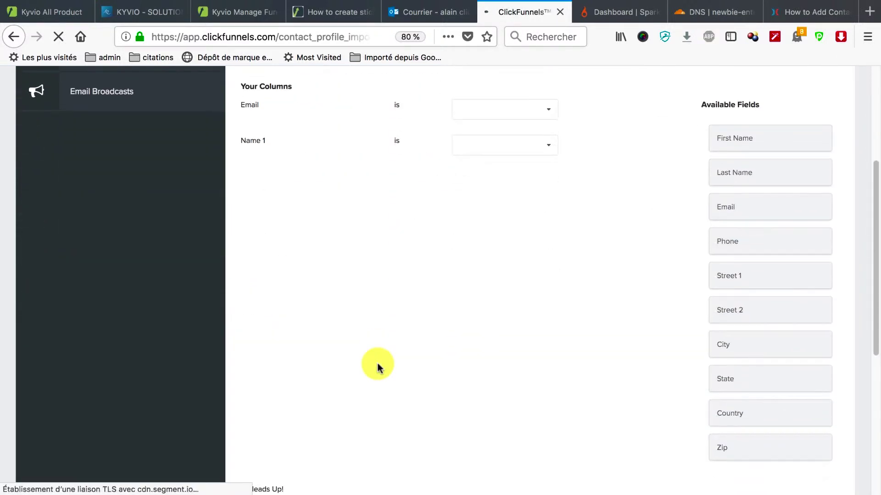
{"action": "scroll", "coordinate": [376, 361], "scroll_direction": "up", "scroll_amount": 2}
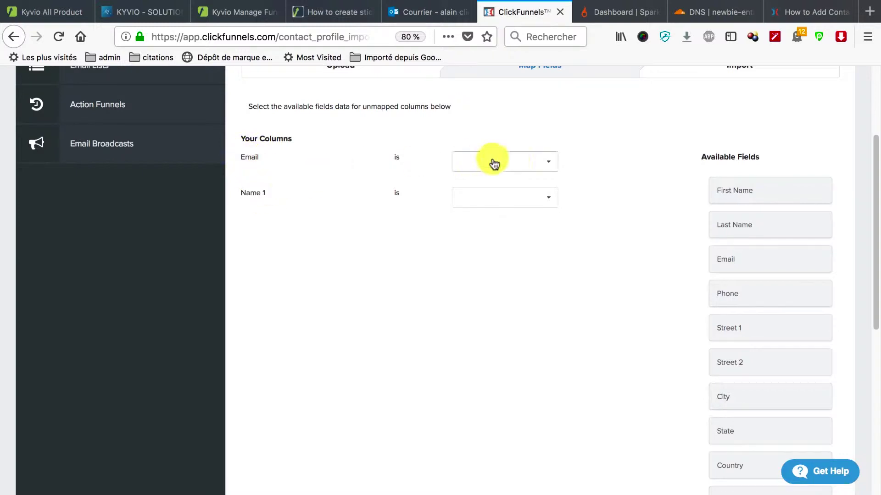
{"action": "left_click", "coordinate": [516, 165]}
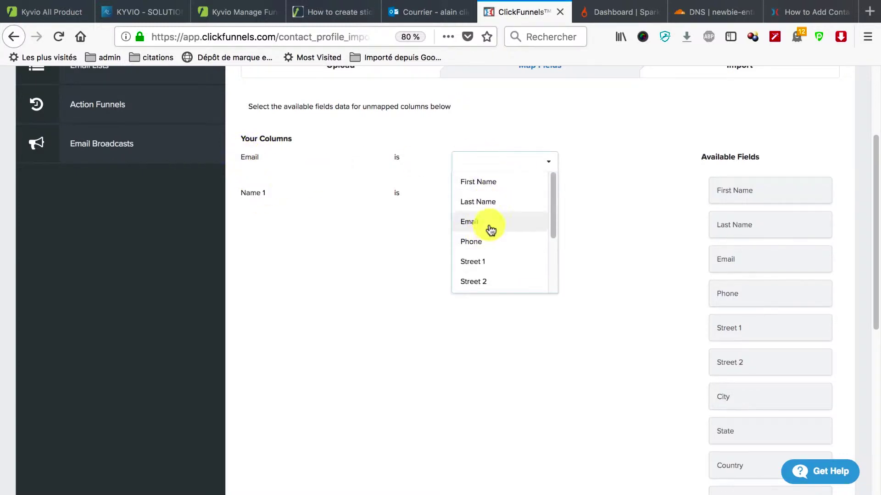
{"action": "left_click", "coordinate": [486, 224]}
{"action": "left_click", "coordinate": [496, 200]}
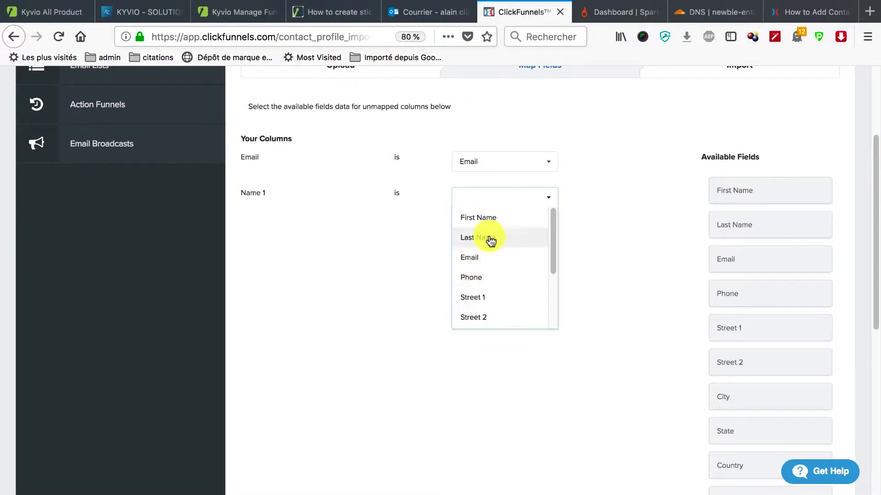
{"action": "left_click", "coordinate": [492, 219]}
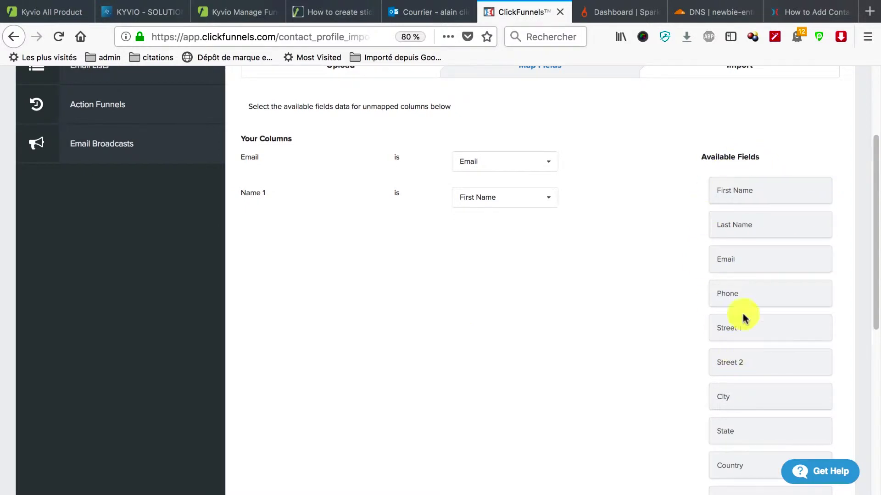
{"action": "scroll", "coordinate": [743, 257], "scroll_direction": "down", "scroll_amount": 3}
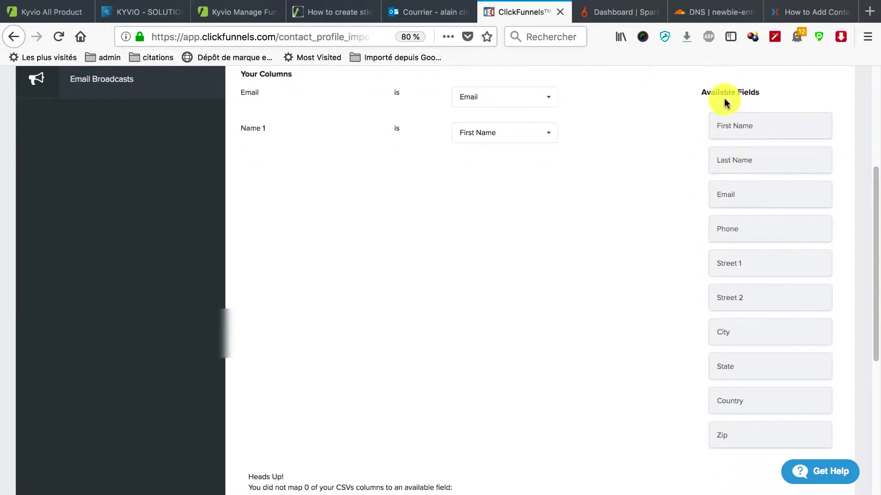
{"action": "scroll", "coordinate": [725, 101], "scroll_direction": "down", "scroll_amount": 6}
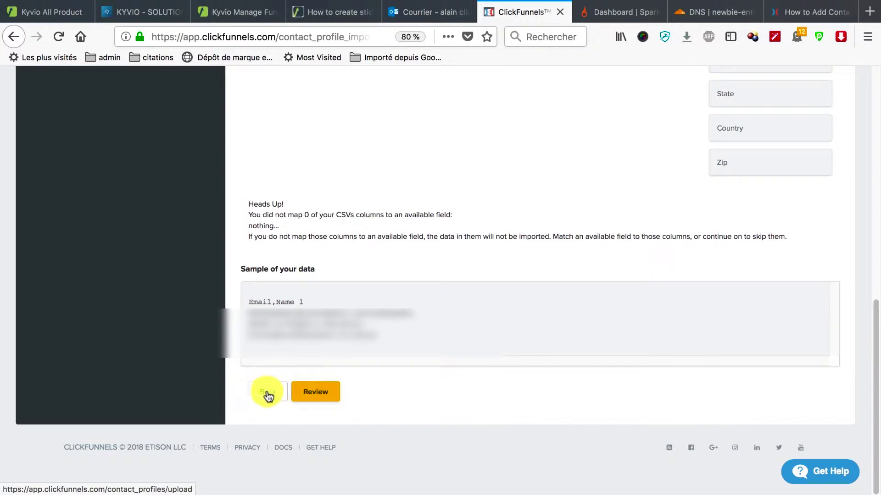
{"action": "left_click", "coordinate": [319, 394]}
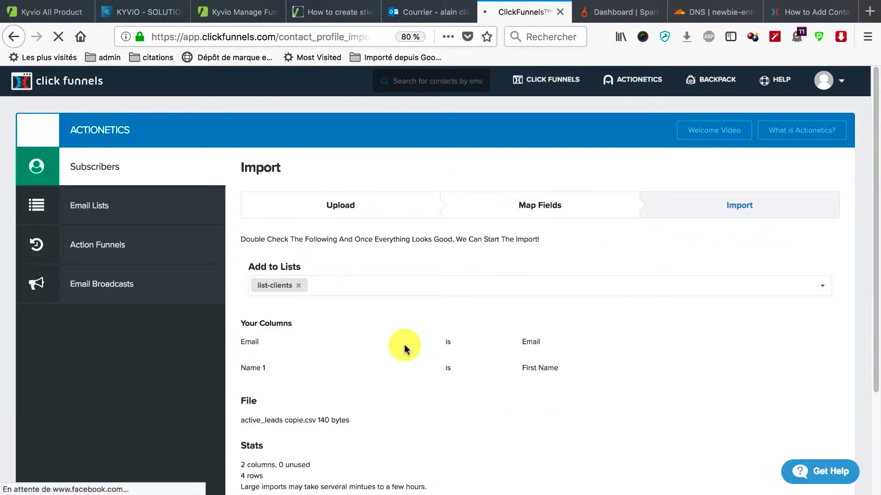
Step: Keep list-clients as the only target list and start the import of the 4 contacts
{"action": "scroll", "coordinate": [390, 298], "scroll_direction": "down", "scroll_amount": 2}
{"action": "left_click", "coordinate": [415, 237]}
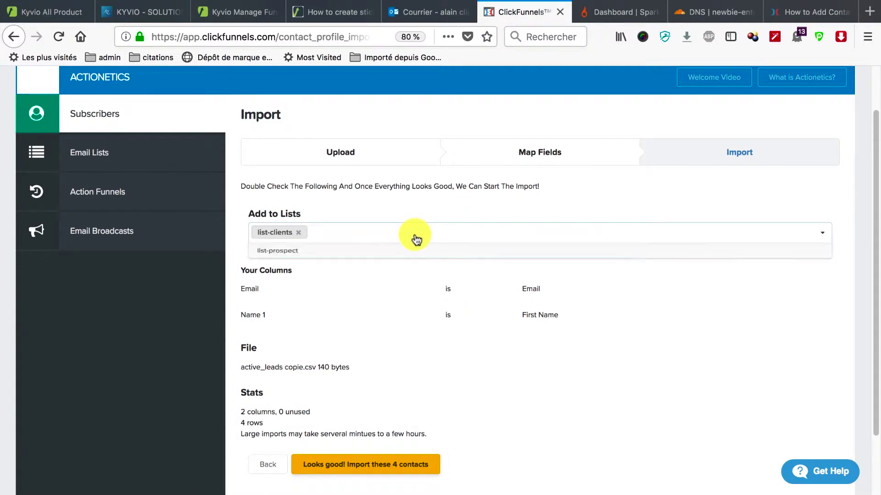
{"action": "left_click", "coordinate": [331, 255]}
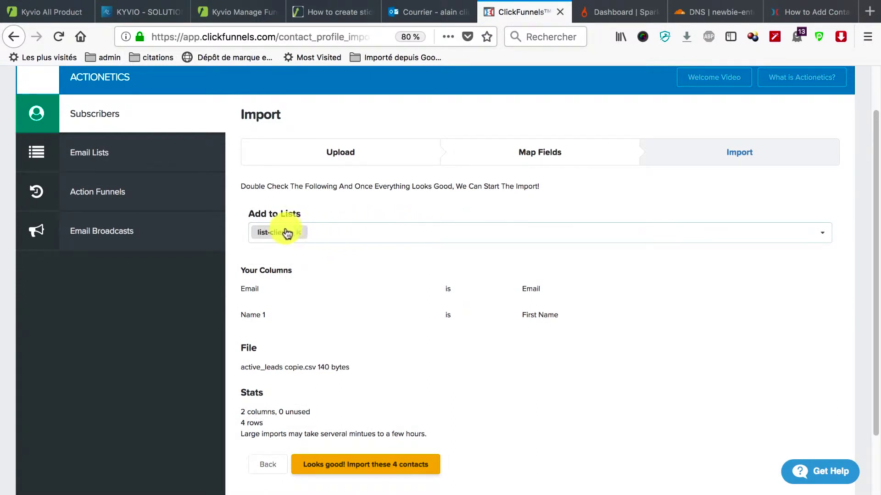
{"action": "scroll", "coordinate": [450, 324], "scroll_direction": "down", "scroll_amount": 3}
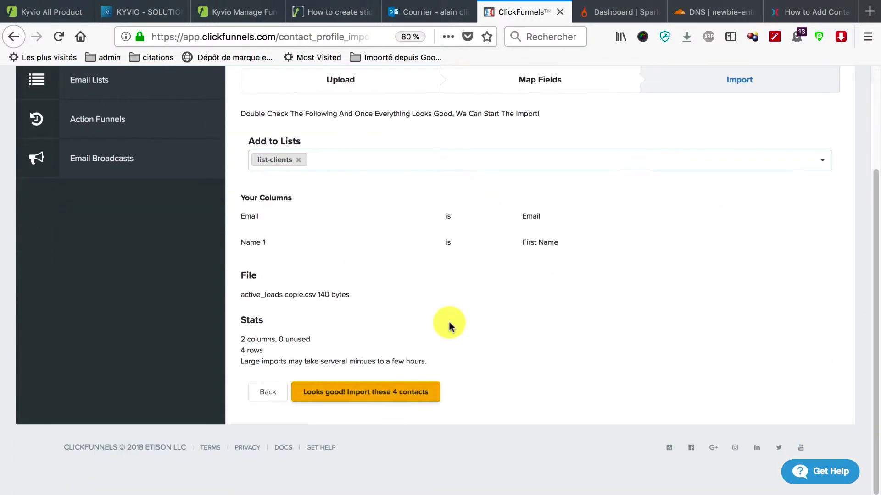
{"action": "left_click", "coordinate": [340, 397]}
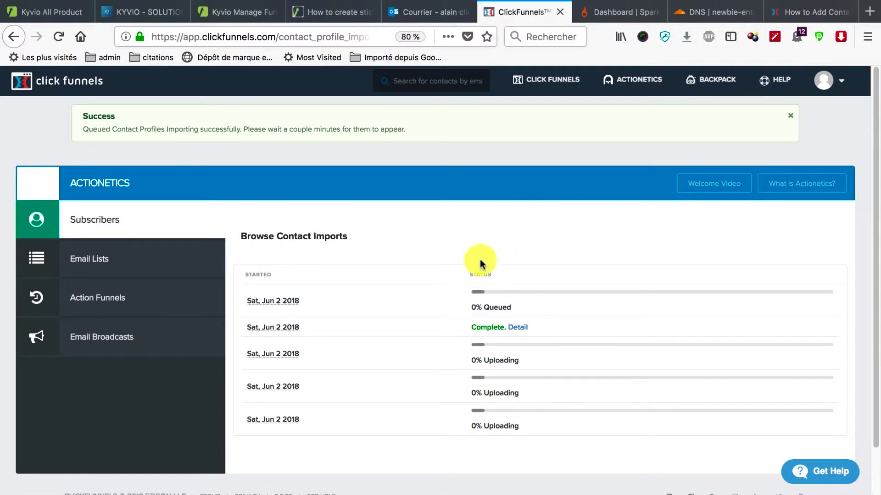
Step: Open the email lists and expand the Clients group to check the subscriber numbers of List-clients
{"action": "left_click", "coordinate": [105, 261]}
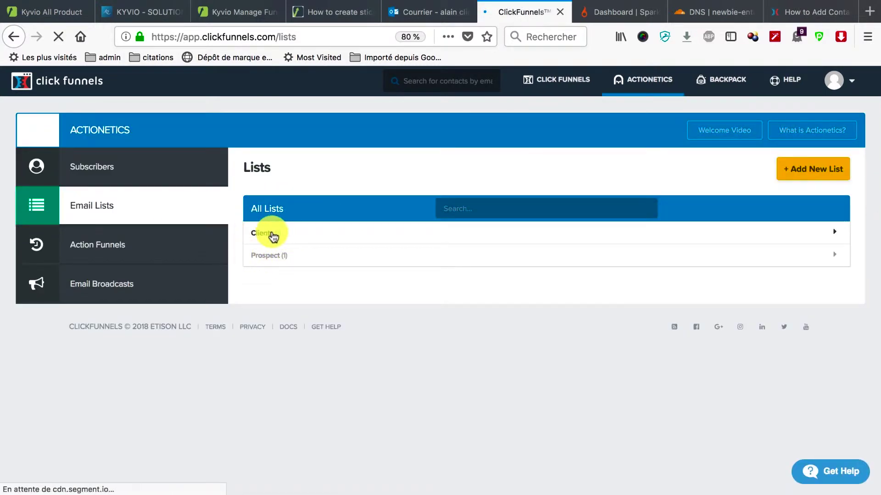
{"action": "left_click", "coordinate": [270, 234]}
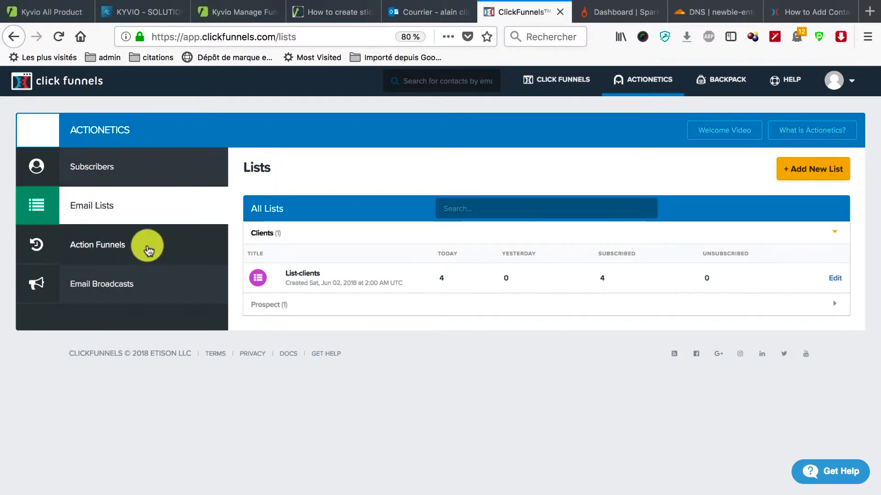
Step: Create a new email broadcast in Actionetics with the subject line "ton premier email"
{"action": "left_click", "coordinate": [133, 282]}
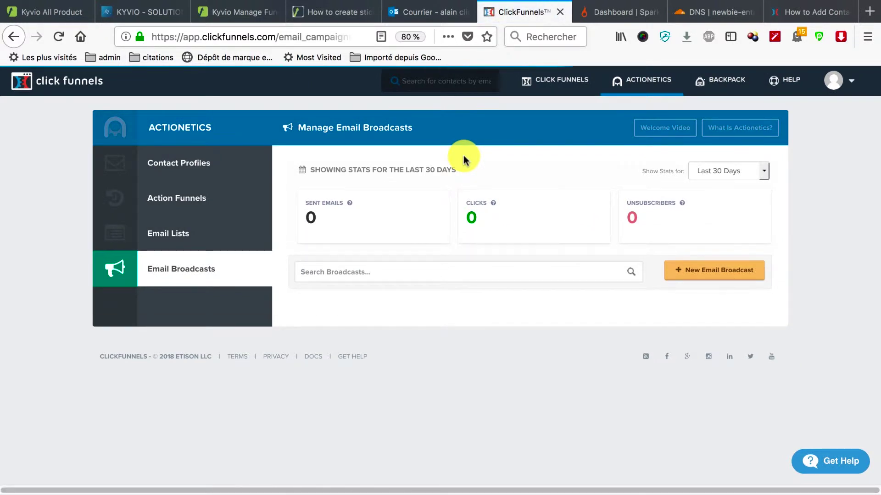
{"action": "left_click", "coordinate": [697, 275]}
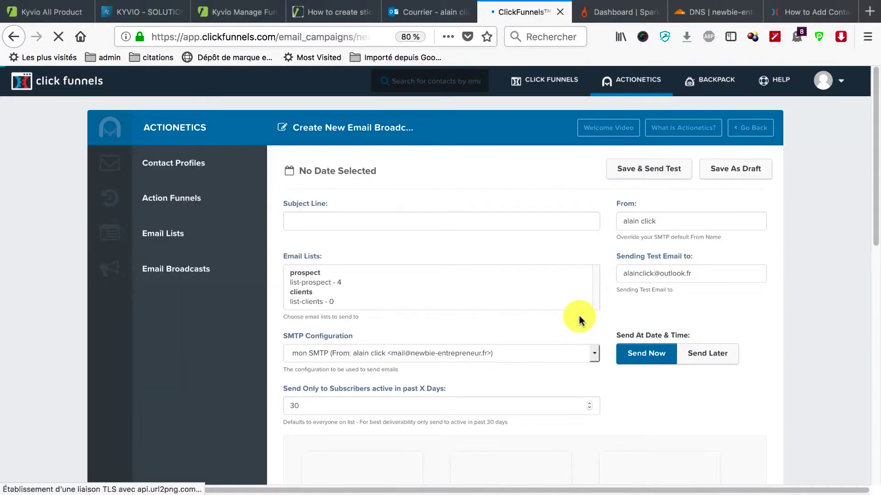
{"action": "left_click", "coordinate": [395, 222]}
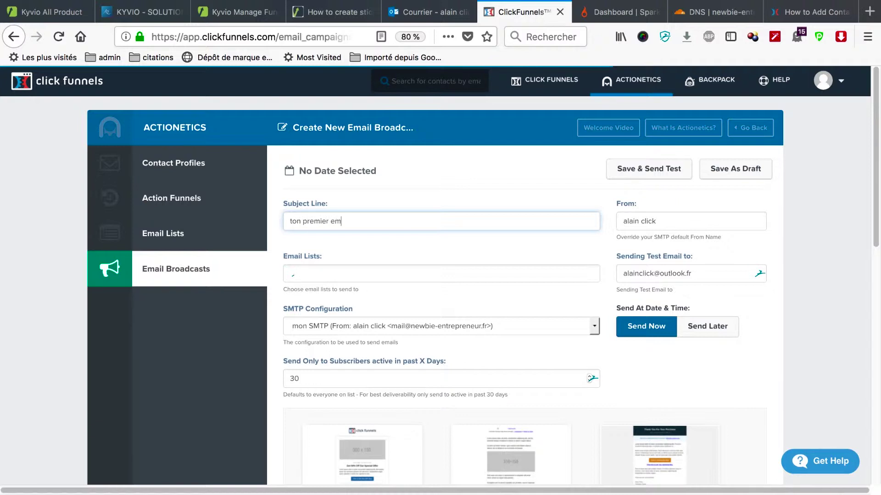
Step: Select list-prospect as the broadcast's only email list
{"action": "left_click", "coordinate": [334, 275]}
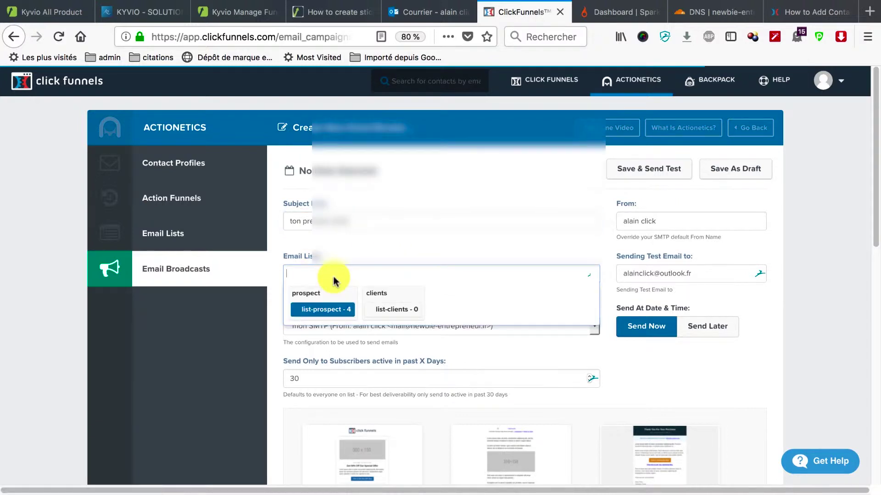
{"action": "left_click", "coordinate": [325, 311]}
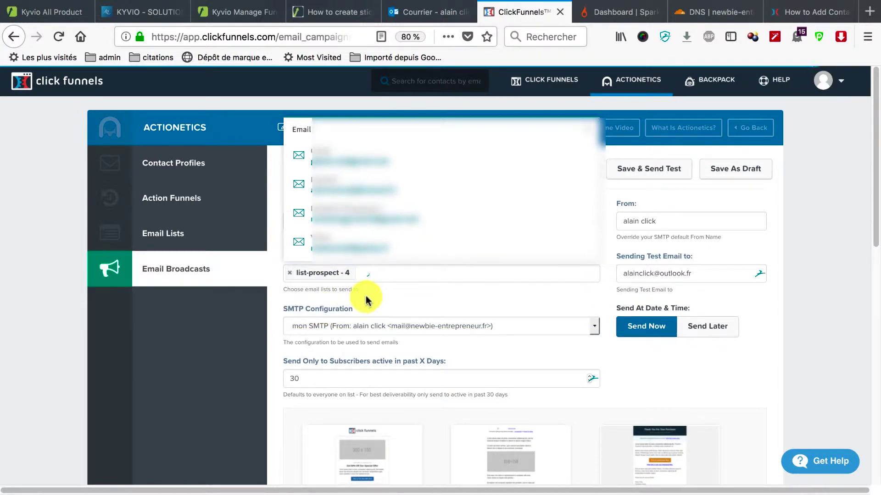
{"action": "left_click", "coordinate": [586, 123]}
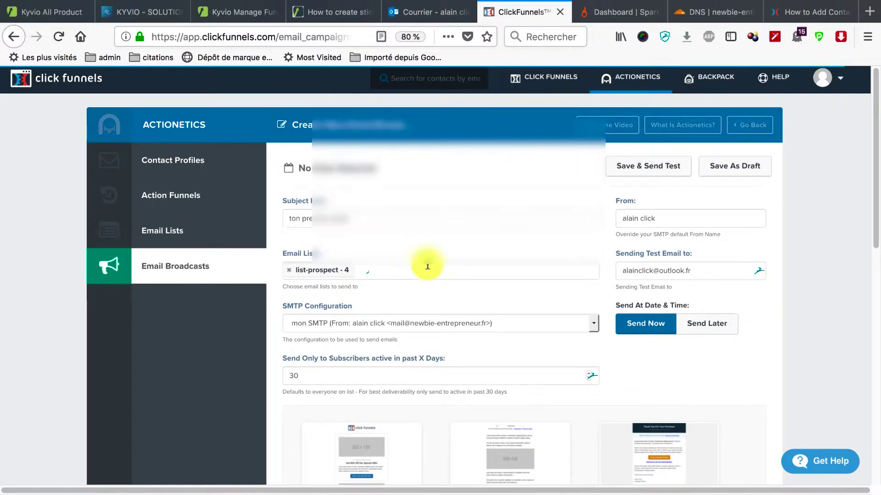
{"action": "left_click", "coordinate": [375, 270]}
{"action": "left_click", "coordinate": [375, 270]}
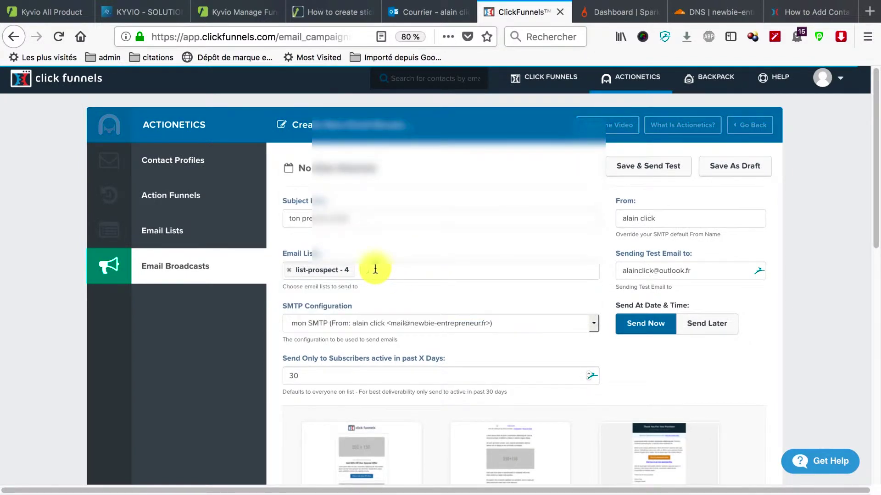
{"action": "left_click", "coordinate": [373, 270]}
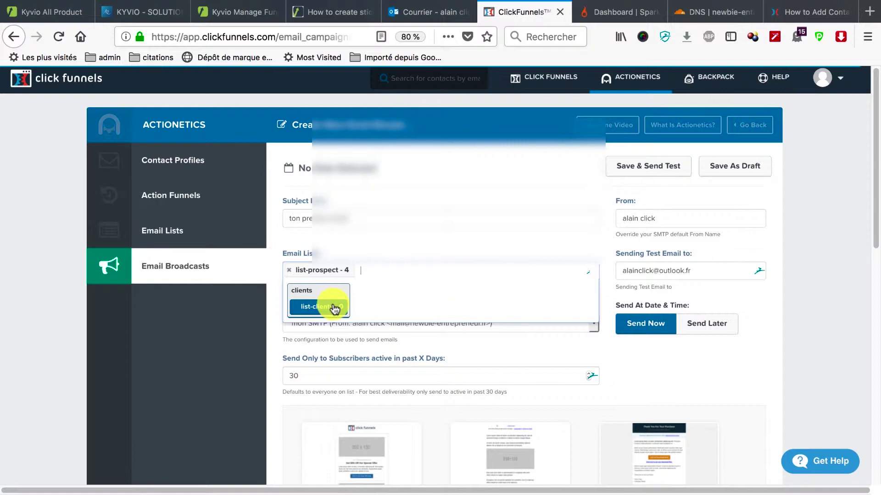
{"action": "left_click", "coordinate": [374, 270]}
Step: Keep "mon SMTP" as the SMTP configuration and append "de tbc" to the broadcast's From name
{"action": "scroll", "coordinate": [373, 299], "scroll_direction": "down", "scroll_amount": 1}
{"action": "scroll", "coordinate": [379, 300], "scroll_direction": "down", "scroll_amount": 2}
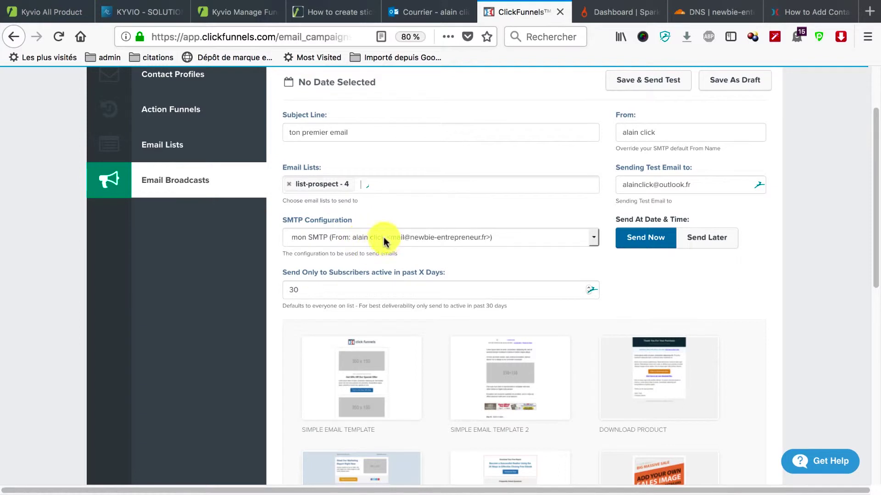
{"action": "left_click", "coordinate": [595, 239]}
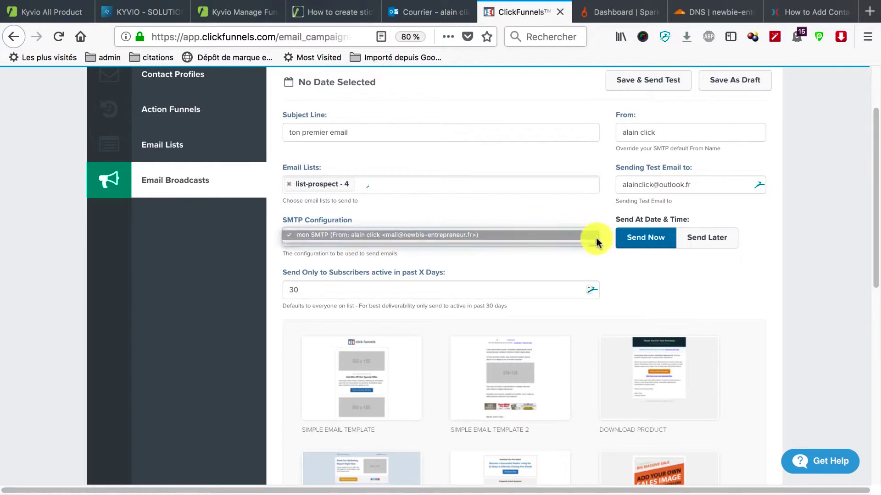
{"action": "left_click", "coordinate": [499, 236]}
{"action": "scroll", "coordinate": [460, 258], "scroll_direction": "down", "scroll_amount": 3}
{"action": "scroll", "coordinate": [457, 261], "scroll_direction": "up", "scroll_amount": 5}
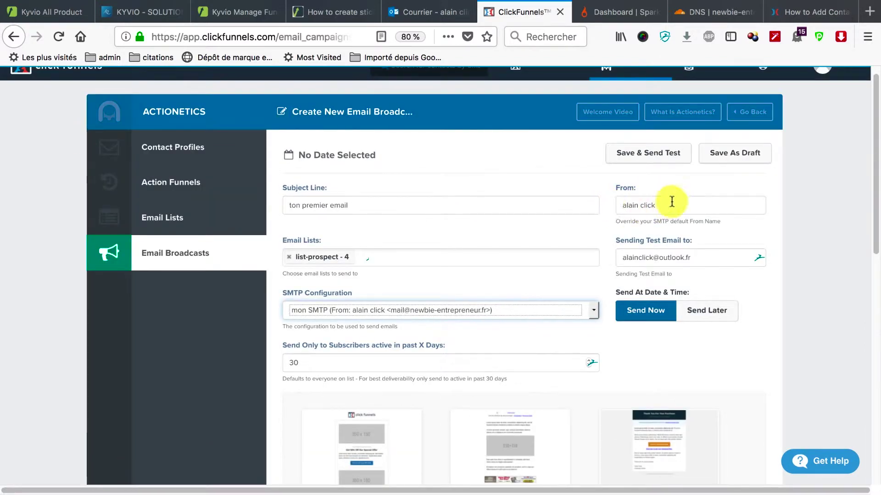
{"action": "left_click", "coordinate": [656, 205]}
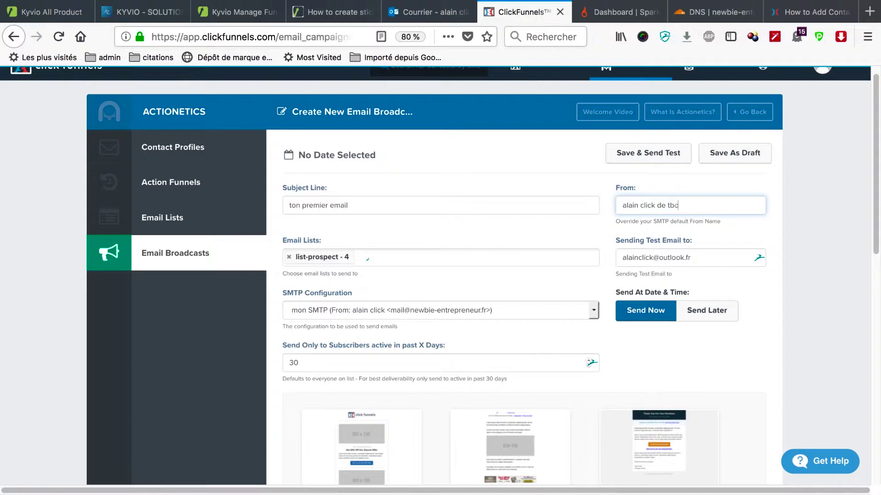
Step: Apply Simple Email Template 2 to the broadcast
{"action": "scroll", "coordinate": [548, 204], "scroll_direction": "down", "scroll_amount": 4}
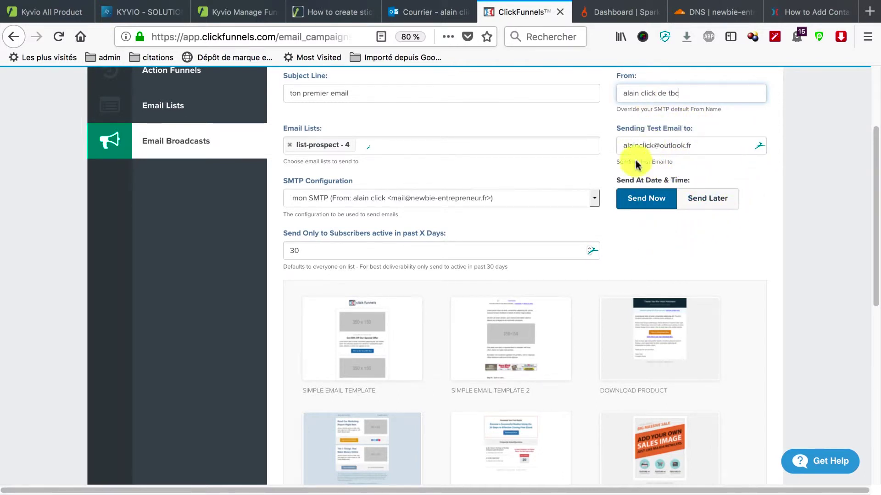
{"action": "scroll", "coordinate": [635, 162], "scroll_direction": "down", "scroll_amount": 2}
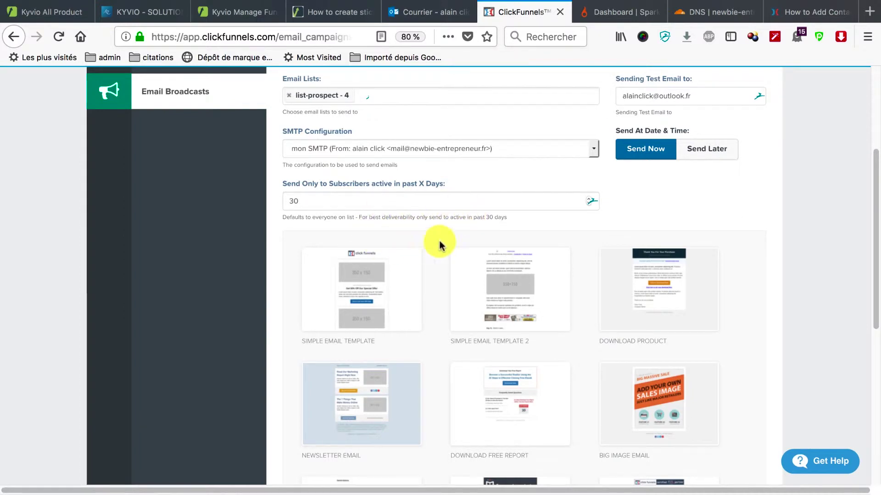
{"action": "mouse_move", "coordinate": [433, 256]}
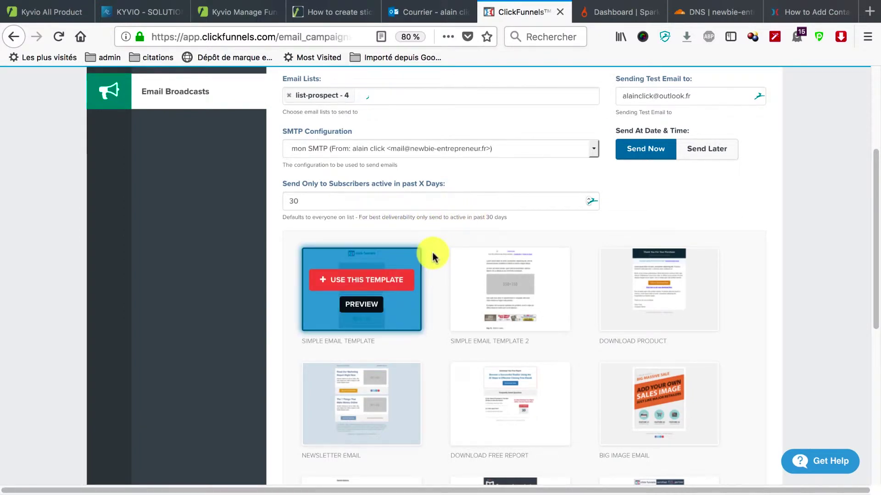
{"action": "scroll", "coordinate": [457, 359], "scroll_direction": "down", "scroll_amount": 2}
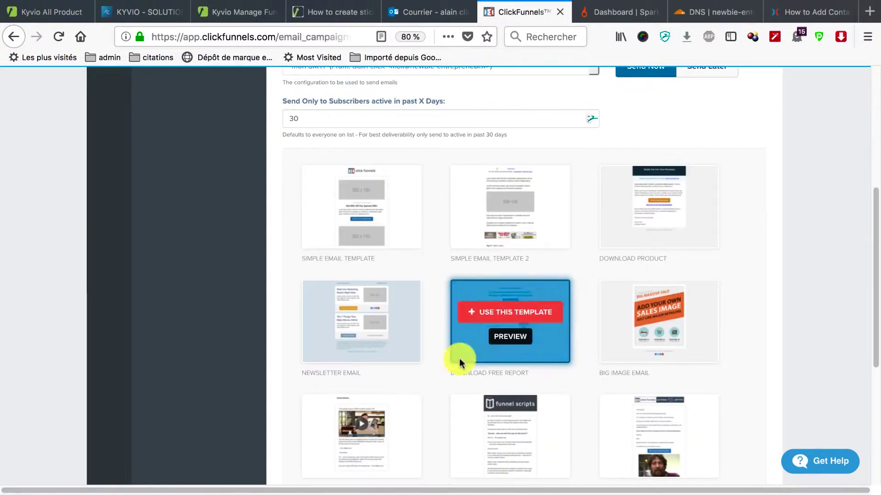
{"action": "scroll", "coordinate": [448, 255], "scroll_direction": "down", "scroll_amount": 2}
{"action": "scroll", "coordinate": [445, 235], "scroll_direction": "up", "scroll_amount": 3}
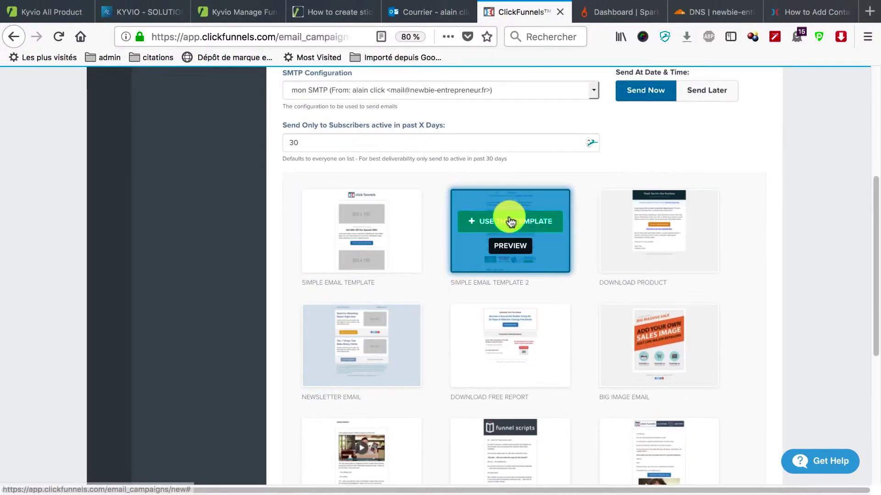
{"action": "left_click", "coordinate": [508, 221]}
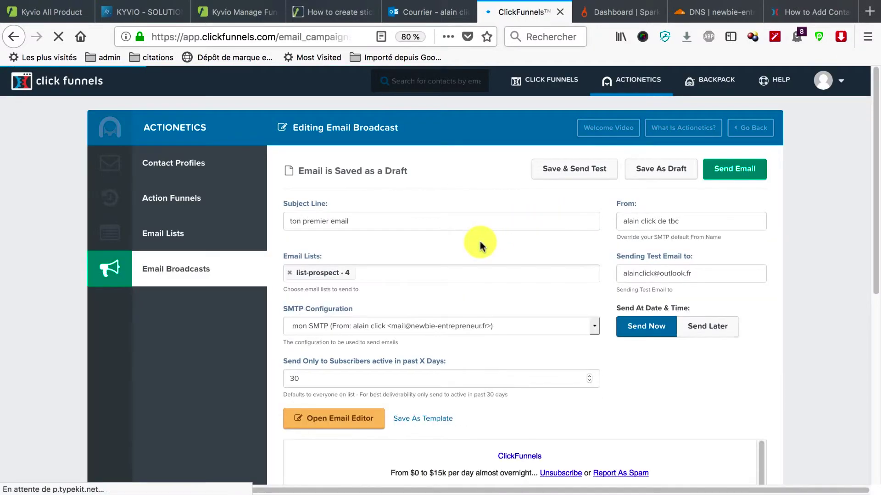
Step: Examine the template's content in the broadcast preview and its blocks in the email editor, closing the editor without edits
{"action": "scroll", "coordinate": [478, 241], "scroll_direction": "down", "scroll_amount": 10}
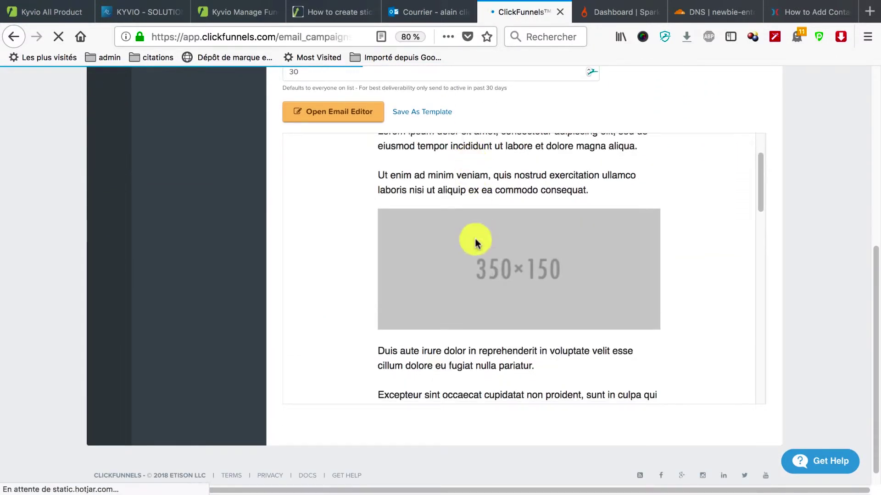
{"action": "scroll", "coordinate": [477, 253], "scroll_direction": "down", "scroll_amount": 5}
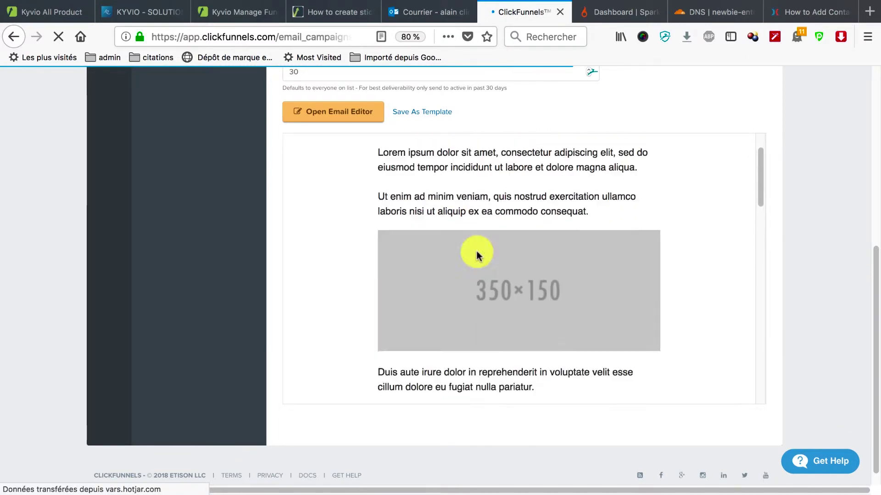
{"action": "scroll", "coordinate": [477, 252], "scroll_direction": "down", "scroll_amount": 10}
{"action": "scroll", "coordinate": [478, 252], "scroll_direction": "down", "scroll_amount": 3}
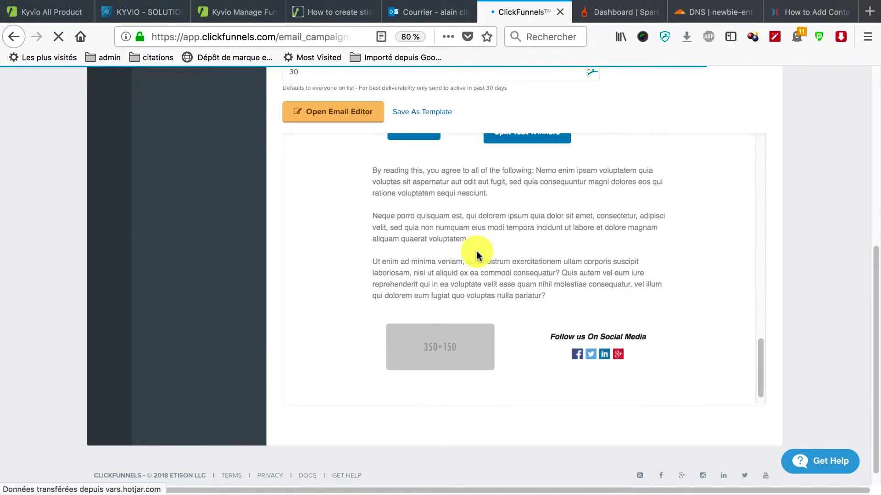
{"action": "scroll", "coordinate": [478, 250], "scroll_direction": "up", "scroll_amount": 5}
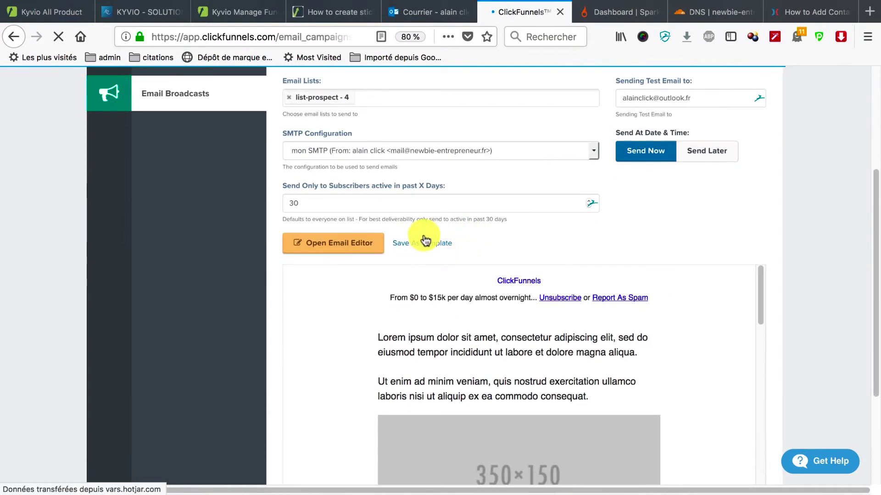
{"action": "left_click", "coordinate": [324, 243]}
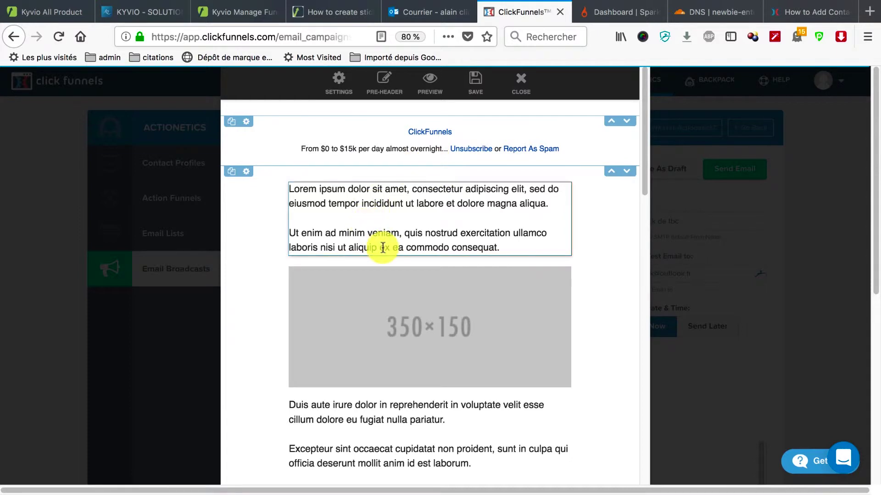
{"action": "scroll", "coordinate": [381, 242], "scroll_direction": "down", "scroll_amount": 3}
{"action": "scroll", "coordinate": [385, 253], "scroll_direction": "down", "scroll_amount": 5}
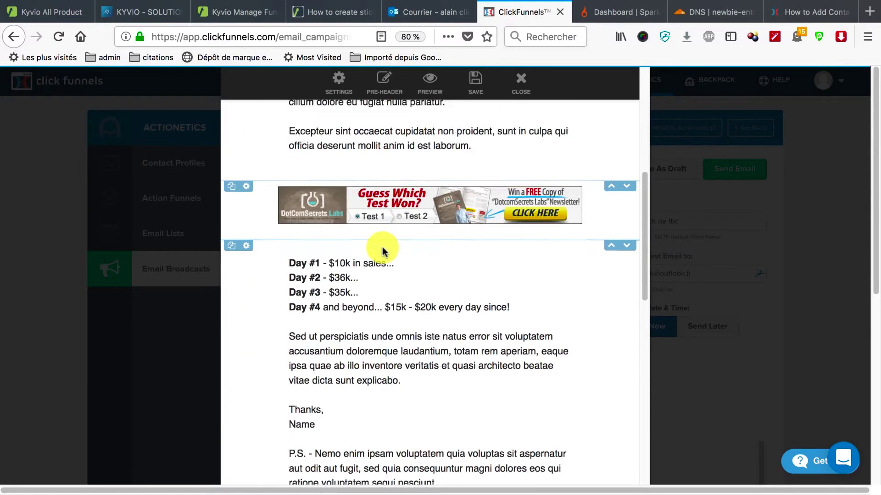
{"action": "scroll", "coordinate": [386, 284], "scroll_direction": "down", "scroll_amount": 3}
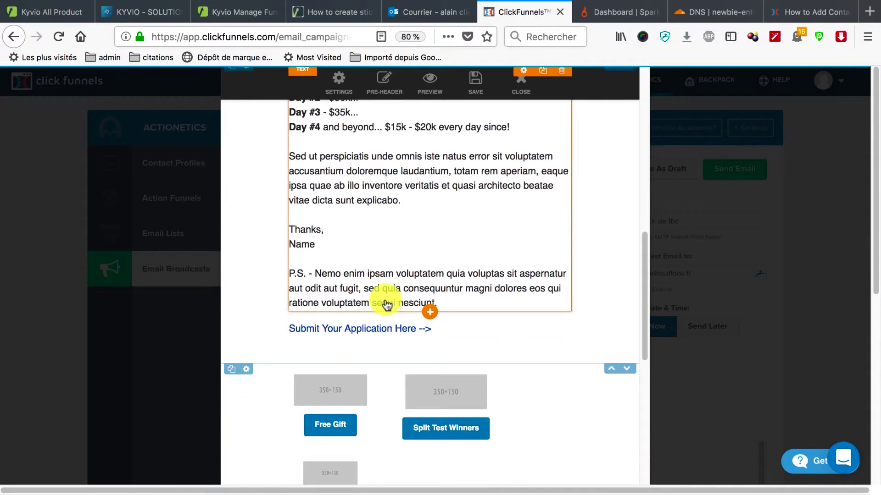
{"action": "scroll", "coordinate": [421, 348], "scroll_direction": "down", "scroll_amount": 7}
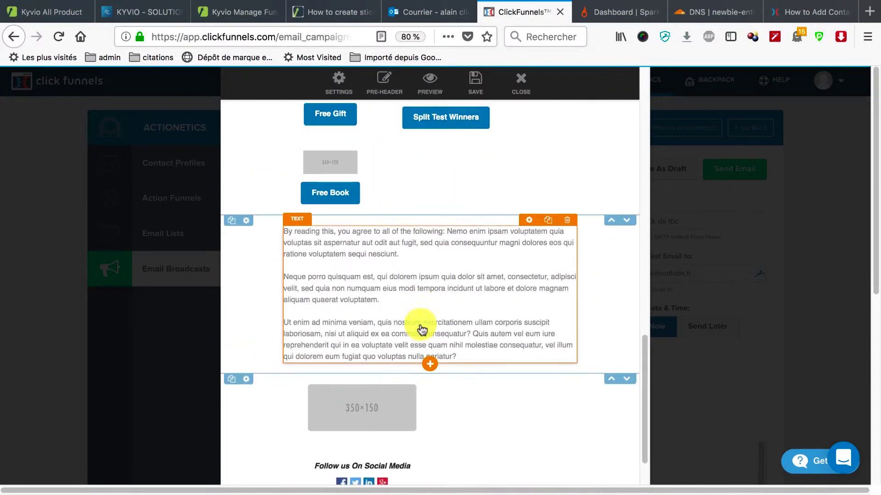
{"action": "left_click", "coordinate": [520, 83]}
Step: Switch the broadcast to Send Later, view the send date and time calendar, and return it to Send Now
{"action": "scroll", "coordinate": [534, 438], "scroll_direction": "down", "scroll_amount": 2}
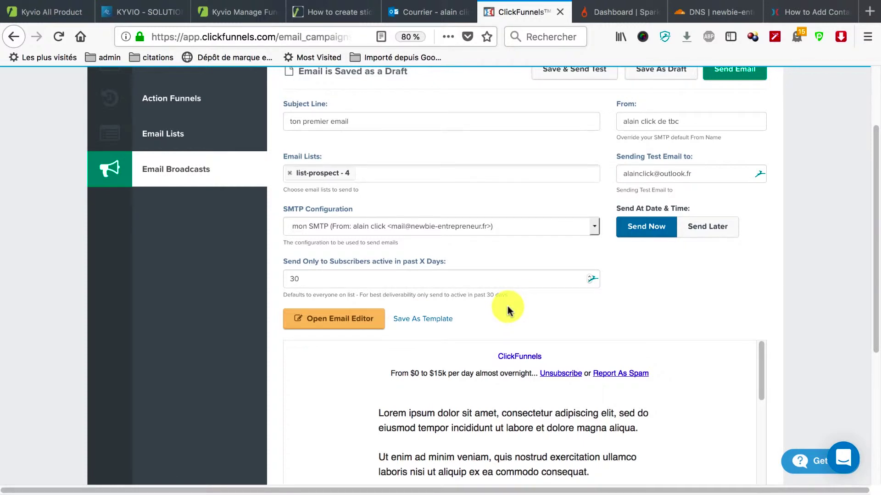
{"action": "scroll", "coordinate": [632, 249], "scroll_direction": "down", "scroll_amount": 6}
{"action": "scroll", "coordinate": [633, 249], "scroll_direction": "up", "scroll_amount": 9}
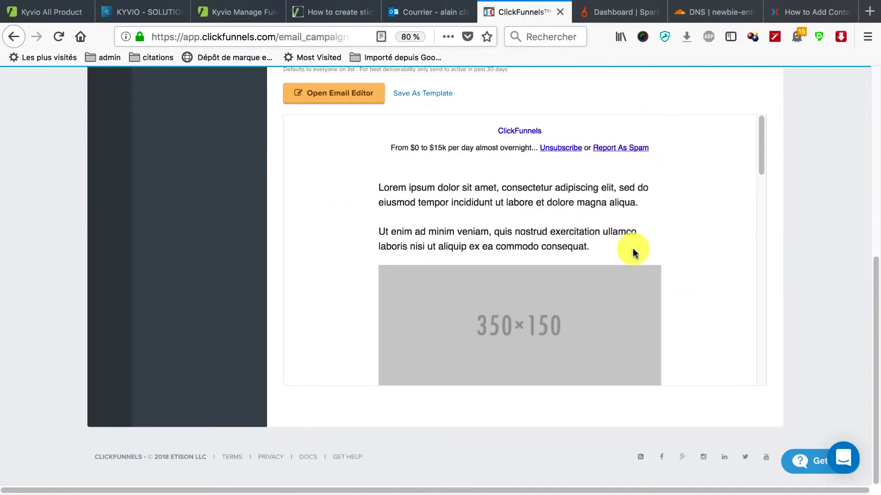
{"action": "scroll", "coordinate": [688, 393], "scroll_direction": "down", "scroll_amount": 2}
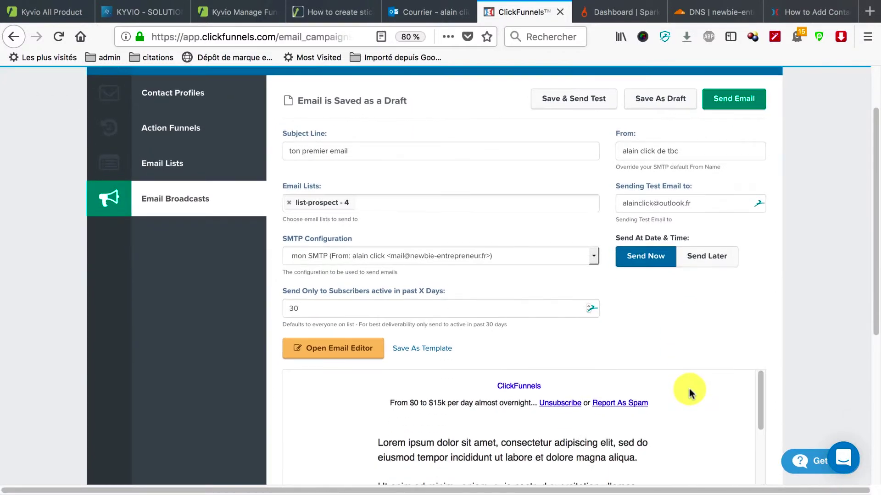
{"action": "left_click", "coordinate": [709, 260]}
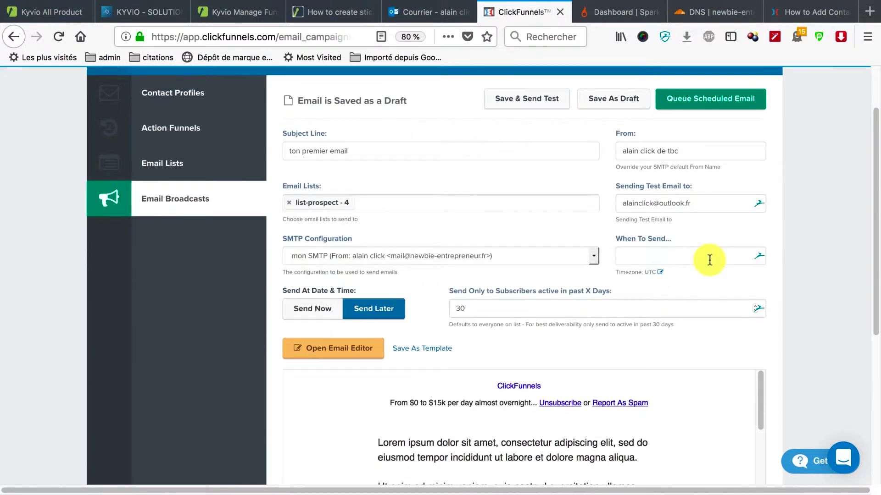
{"action": "left_click", "coordinate": [710, 260]}
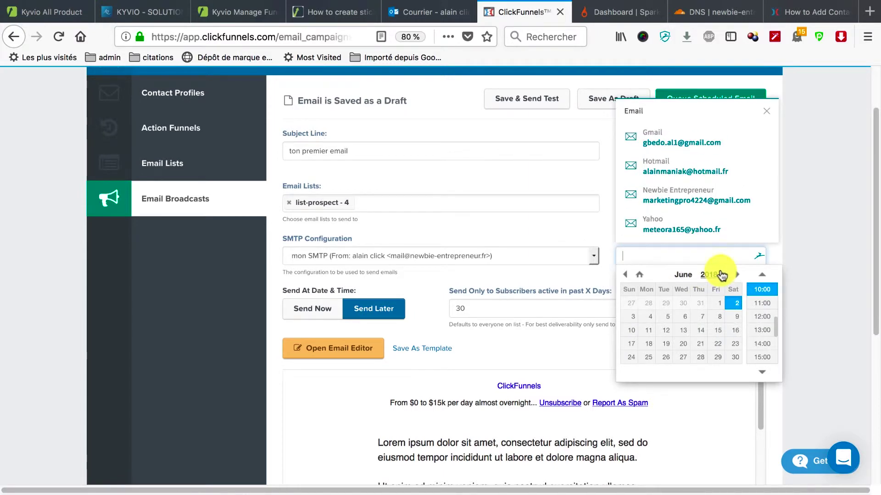
{"action": "left_click", "coordinate": [315, 305]}
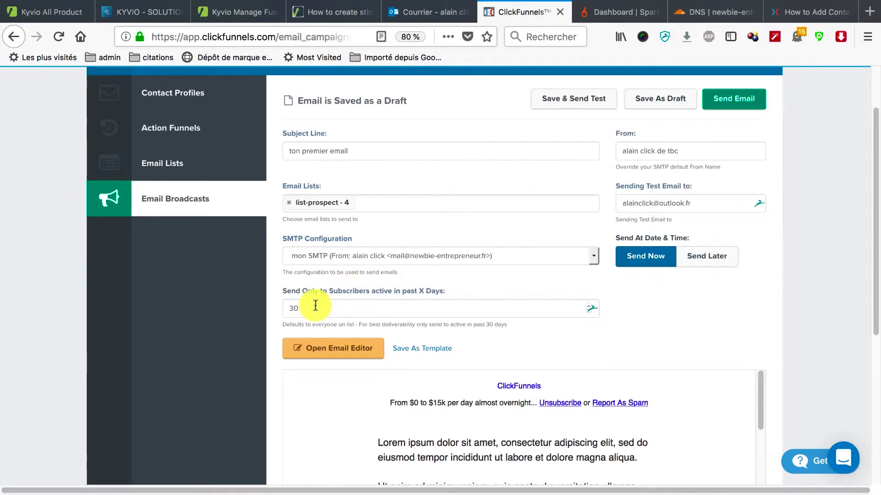
Step: Save the broadcast draft and send a test email to the configured test address
{"action": "scroll", "coordinate": [315, 306], "scroll_direction": "up", "scroll_amount": 3}
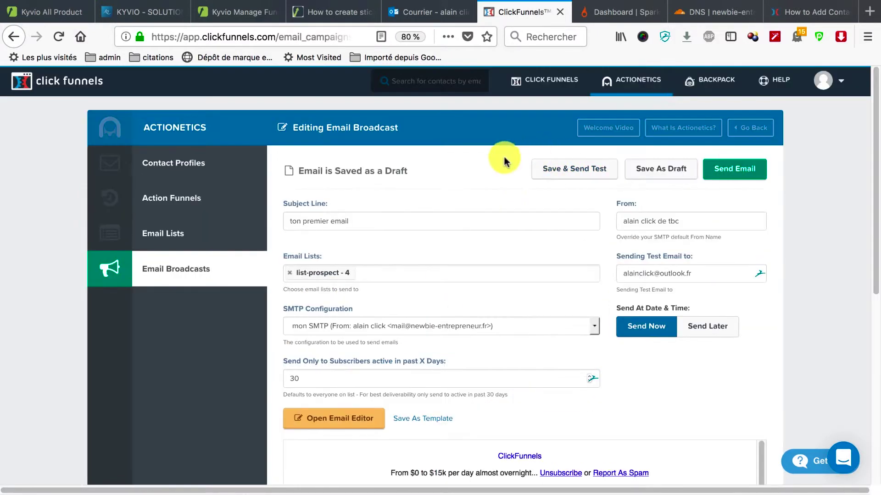
{"action": "left_click", "coordinate": [575, 170]}
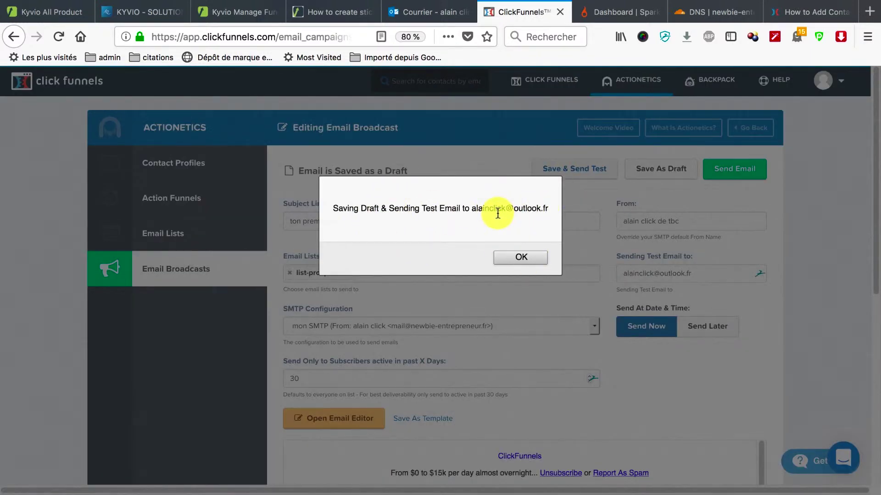
{"action": "left_click", "coordinate": [520, 257]}
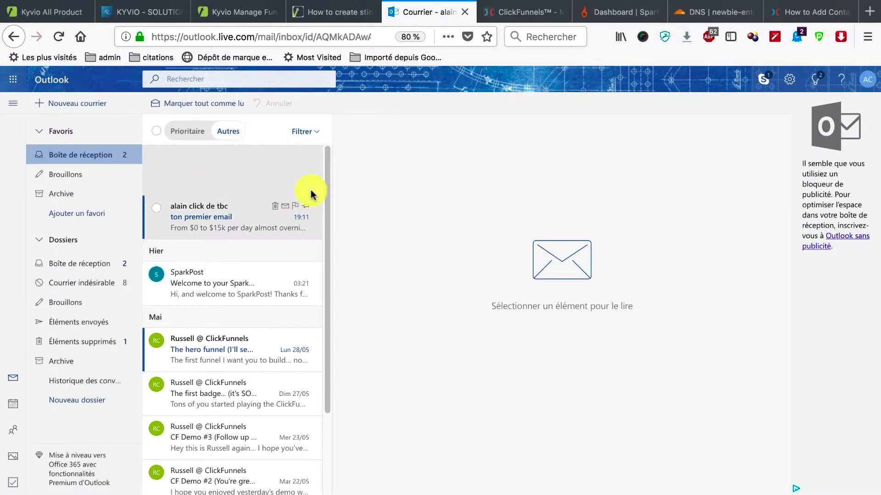
Step: Open the received test email "ton premier email" and examine its content, header links and unsubscribe footer
{"action": "left_click", "coordinate": [227, 221]}
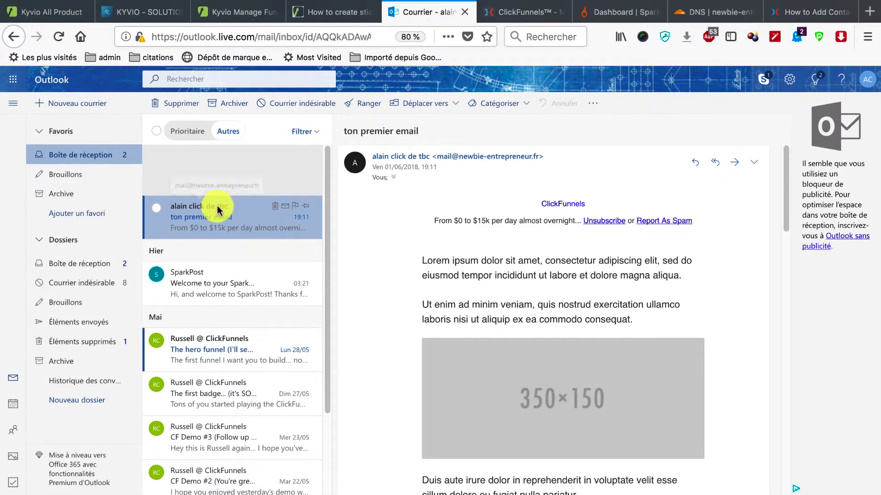
{"action": "scroll", "coordinate": [545, 224], "scroll_direction": "down", "scroll_amount": 2}
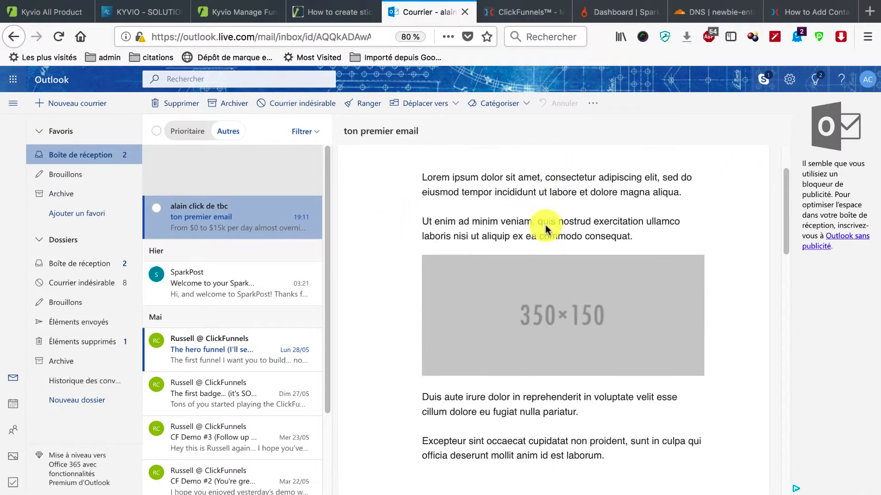
{"action": "scroll", "coordinate": [546, 226], "scroll_direction": "up", "scroll_amount": 2}
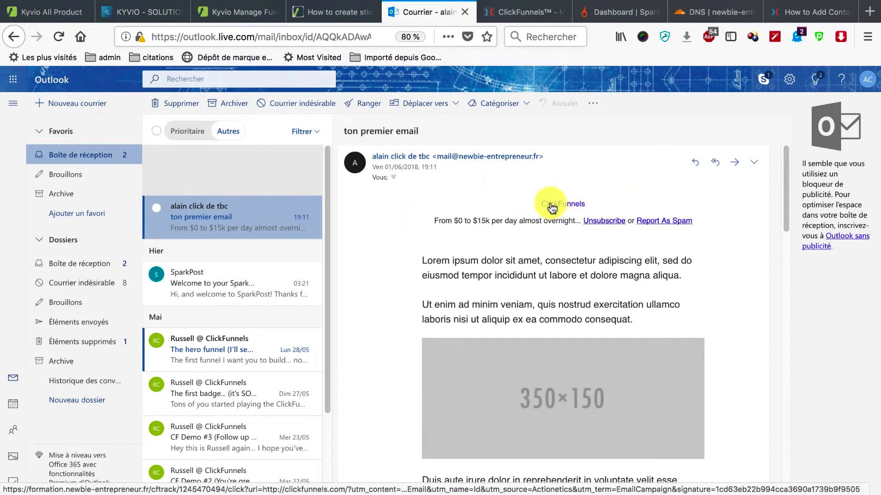
{"action": "scroll", "coordinate": [551, 209], "scroll_direction": "down", "scroll_amount": 10}
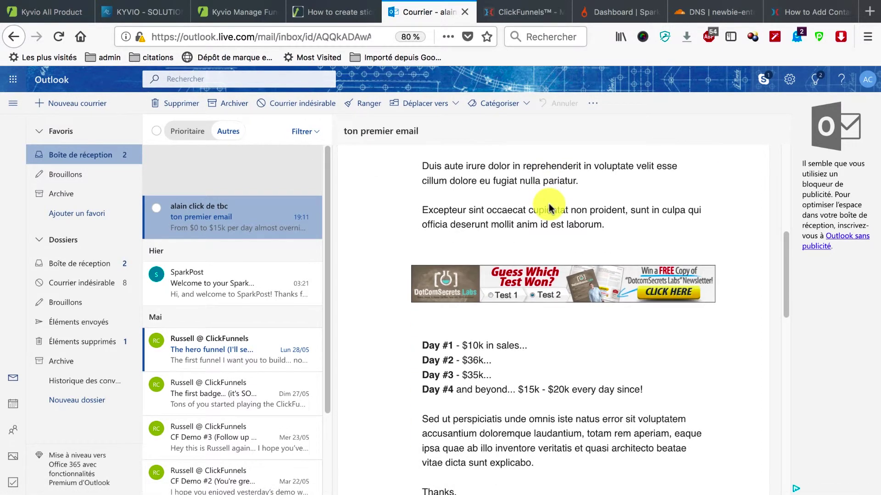
{"action": "scroll", "coordinate": [546, 290], "scroll_direction": "down", "scroll_amount": 10}
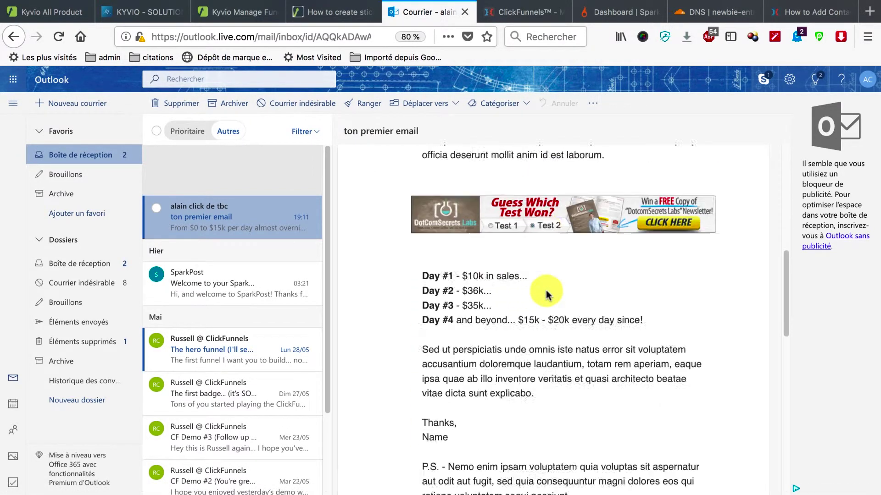
{"action": "scroll", "coordinate": [546, 290], "scroll_direction": "up", "scroll_amount": 20}
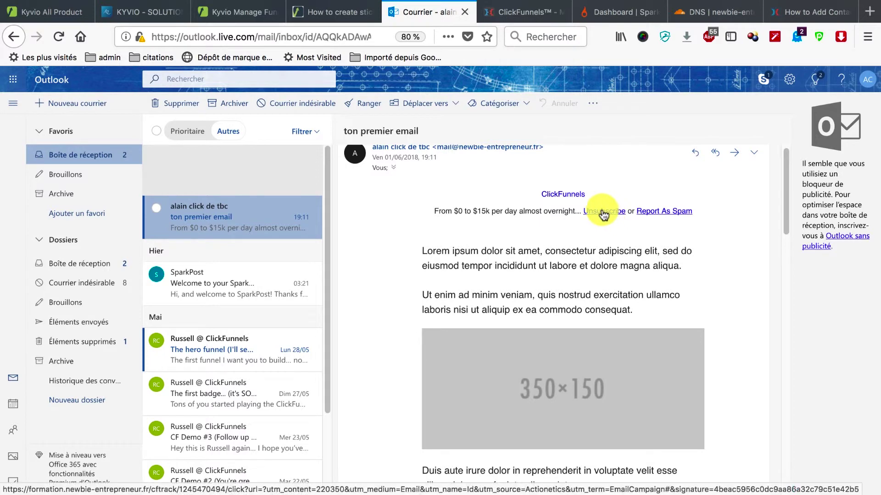
{"action": "scroll", "coordinate": [600, 216], "scroll_direction": "down", "scroll_amount": 2}
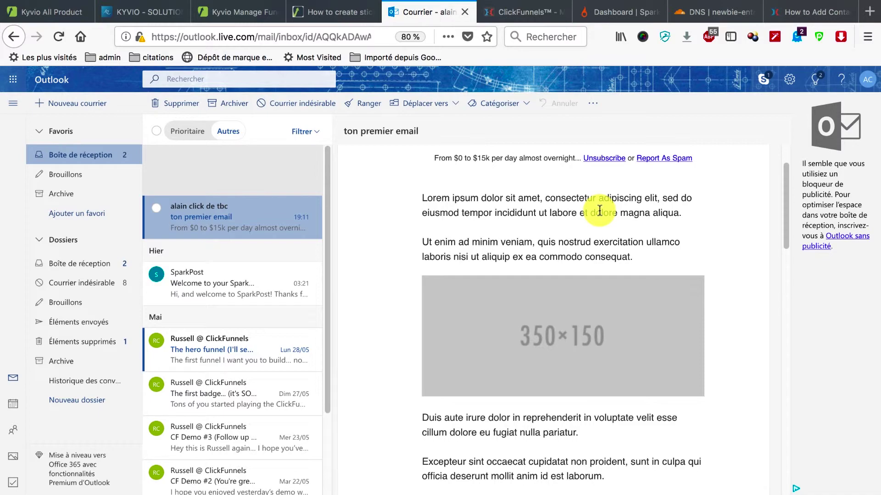
{"action": "scroll", "coordinate": [600, 210], "scroll_direction": "down", "scroll_amount": 20}
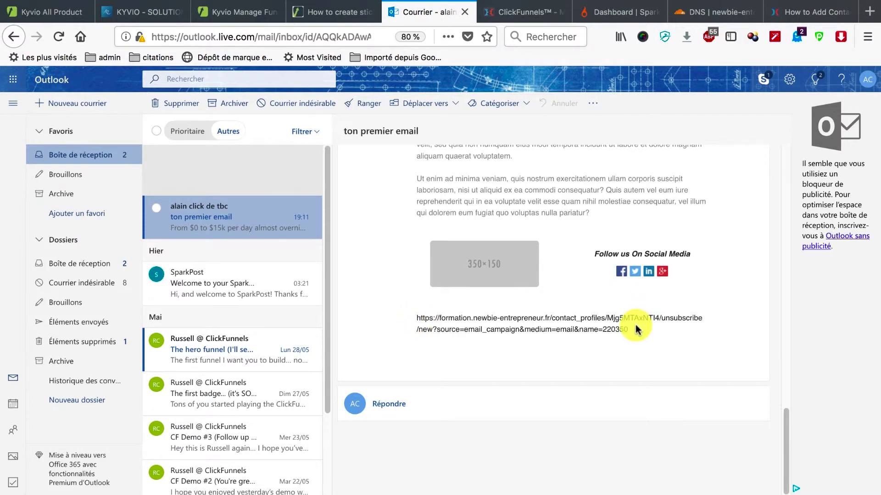
{"action": "scroll", "coordinate": [636, 329], "scroll_direction": "up", "scroll_amount": 15}
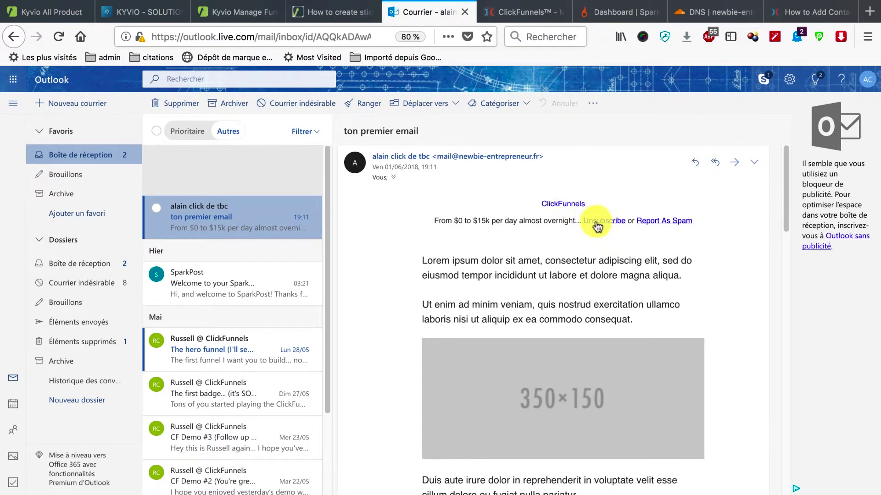
{"action": "scroll", "coordinate": [601, 224], "scroll_direction": "down", "scroll_amount": 2}
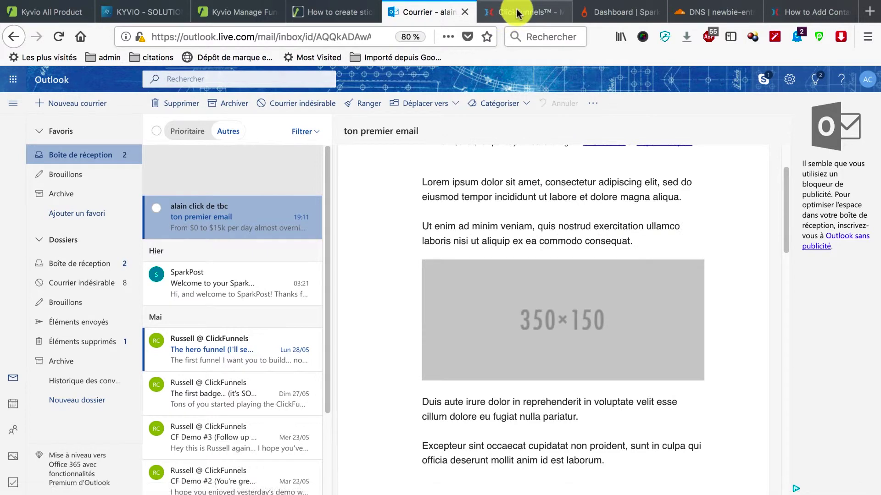
Step: Switch back to ClickFunnels and save the "ton premier email" broadcast as a draft
{"action": "left_click", "coordinate": [507, 11]}
{"action": "scroll", "coordinate": [461, 184], "scroll_direction": "down", "scroll_amount": 3}
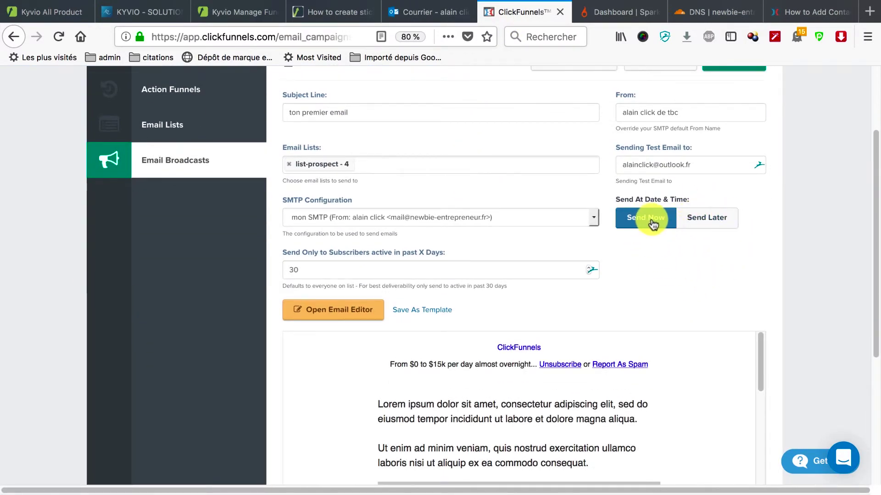
{"action": "scroll", "coordinate": [210, 236], "scroll_direction": "up", "scroll_amount": 3}
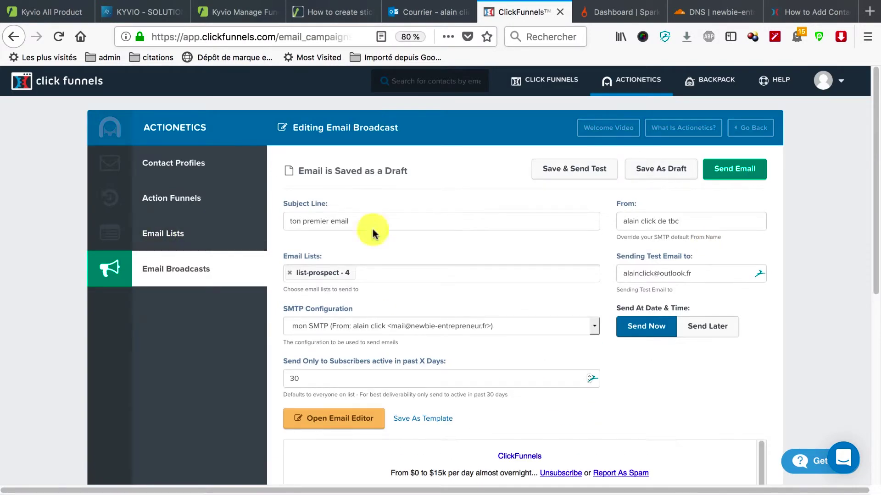
{"action": "left_click", "coordinate": [665, 168]}
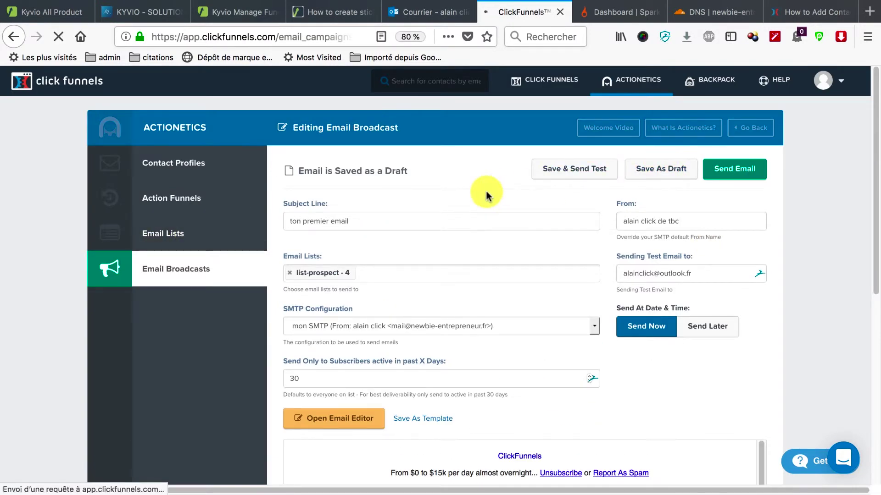
Step: Start a new action funnel named "Jour 1" with the group tag "prospect"
{"action": "left_click", "coordinate": [192, 192]}
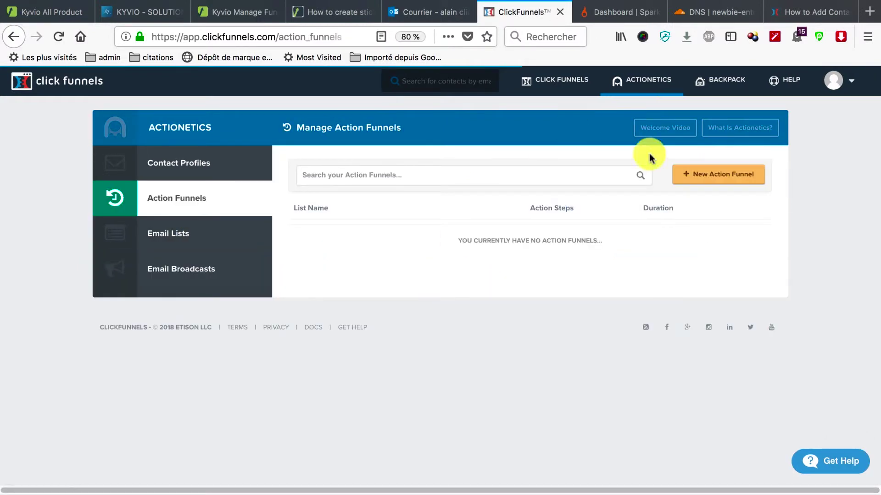
{"action": "left_click", "coordinate": [700, 176]}
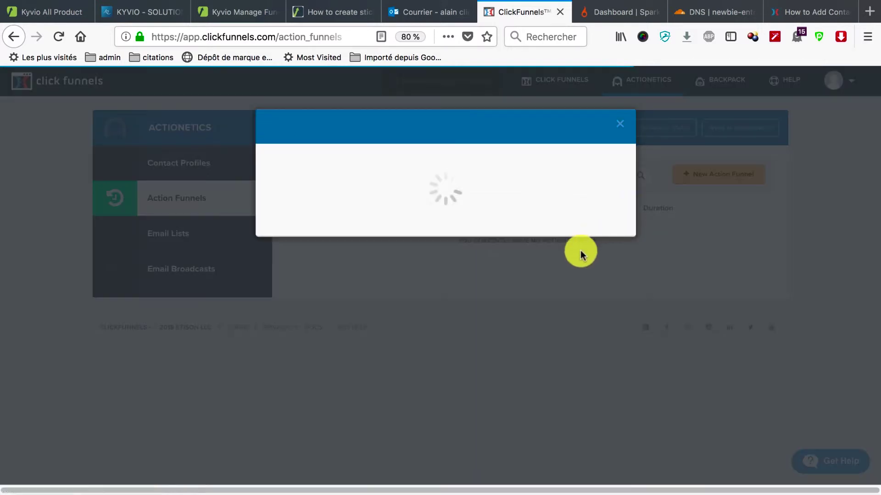
{"action": "type", "text": "Jour 1"}
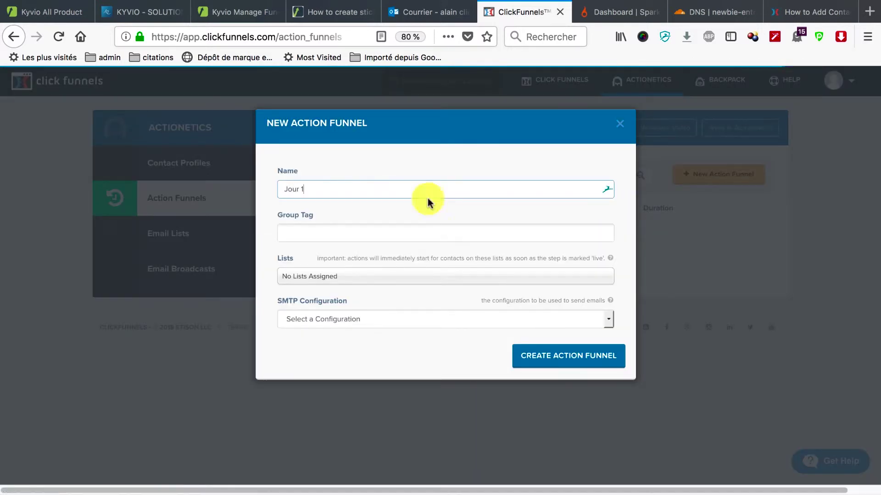
{"action": "left_click", "coordinate": [302, 236]}
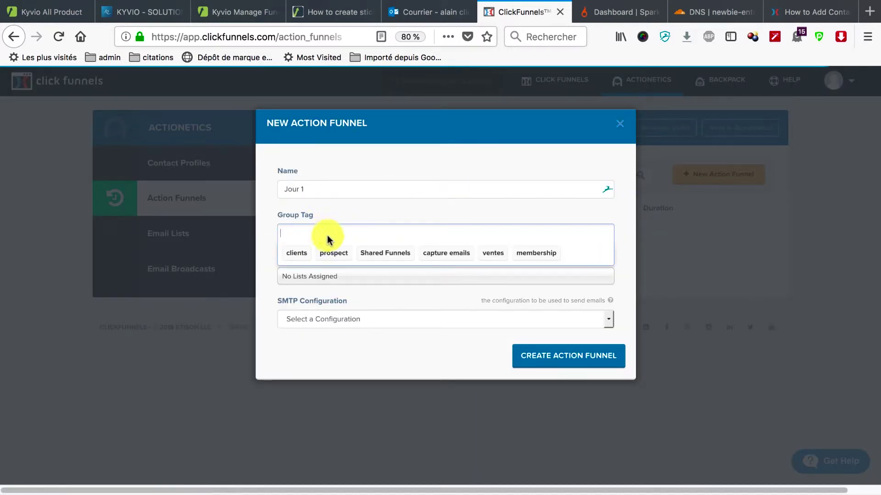
{"action": "left_click", "coordinate": [334, 253]}
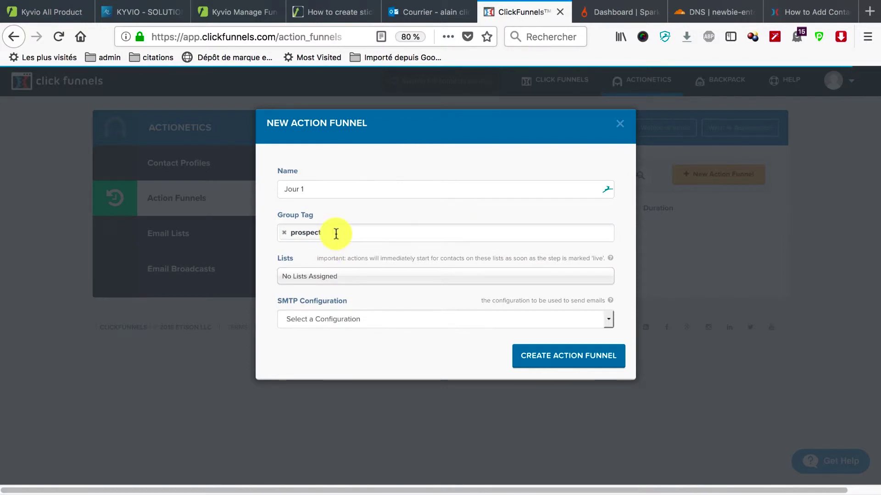
Step: Assign list-prospect and the "mon SMTP" configuration to the new action funnel, and create it
{"action": "left_click", "coordinate": [345, 277]}
{"action": "left_click", "coordinate": [352, 321]}
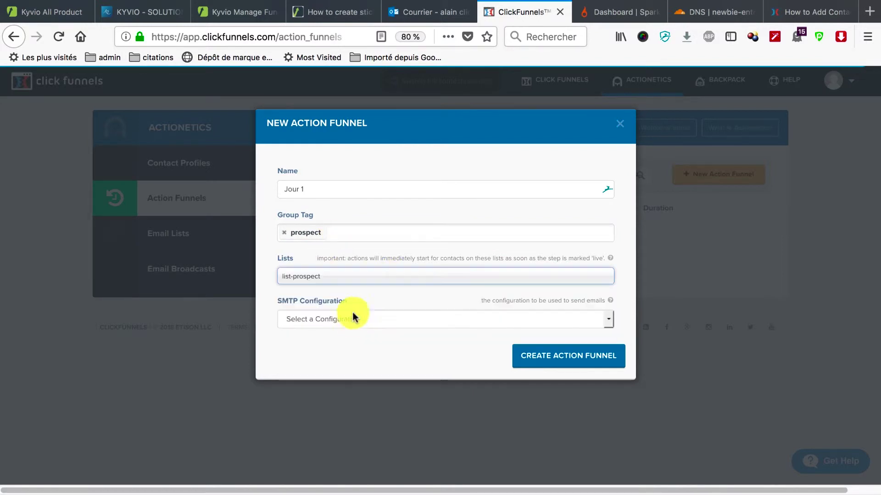
{"action": "left_click", "coordinate": [385, 316]}
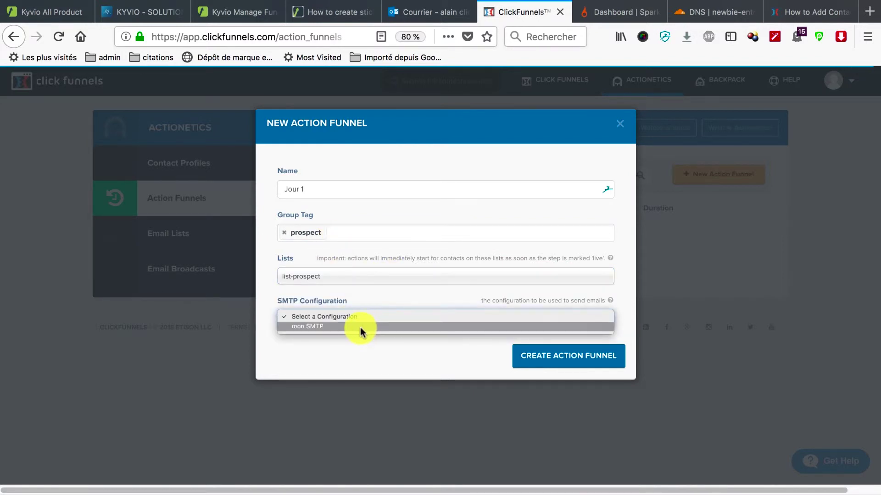
{"action": "left_click", "coordinate": [366, 327]}
{"action": "left_click", "coordinate": [535, 355]}
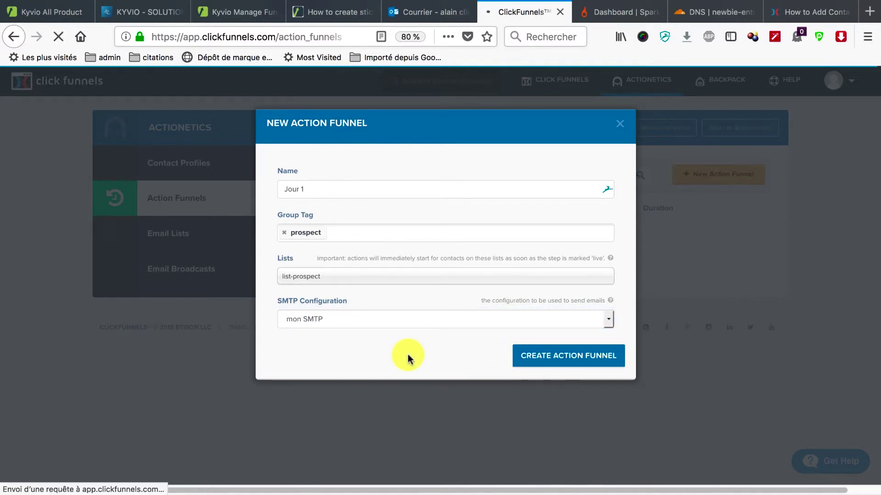
{"action": "scroll", "coordinate": [408, 358], "scroll_direction": "down", "scroll_amount": 2}
{"action": "scroll", "coordinate": [408, 358], "scroll_direction": "up", "scroll_amount": 2}
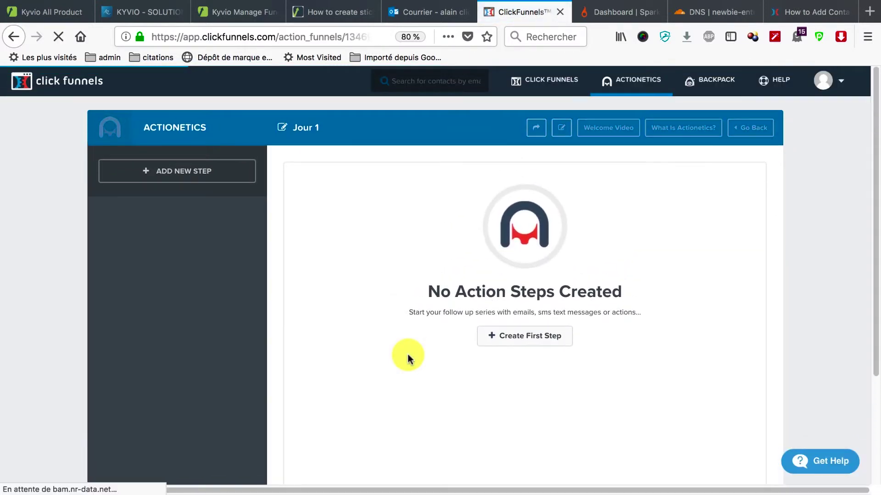
Step: Add a funnel step named "jour1" with the Send Email trigger at 0 days
{"action": "left_click", "coordinate": [168, 171]}
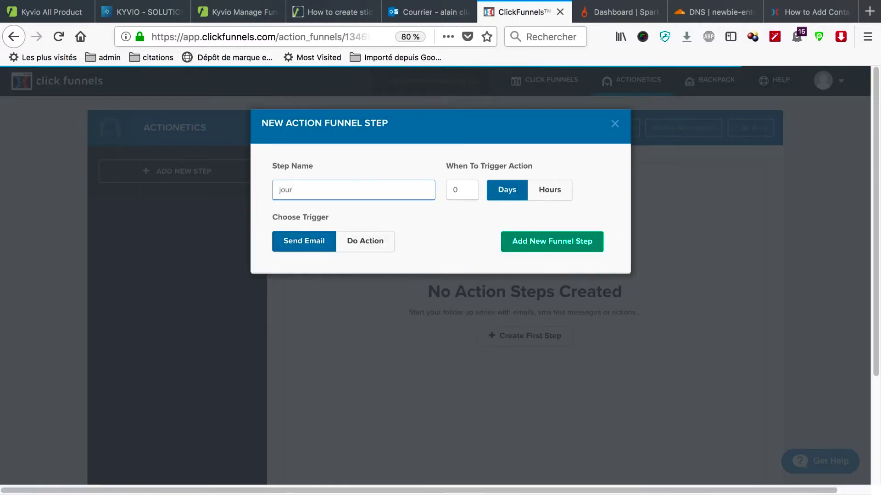
{"action": "type", "text": "jour1"}
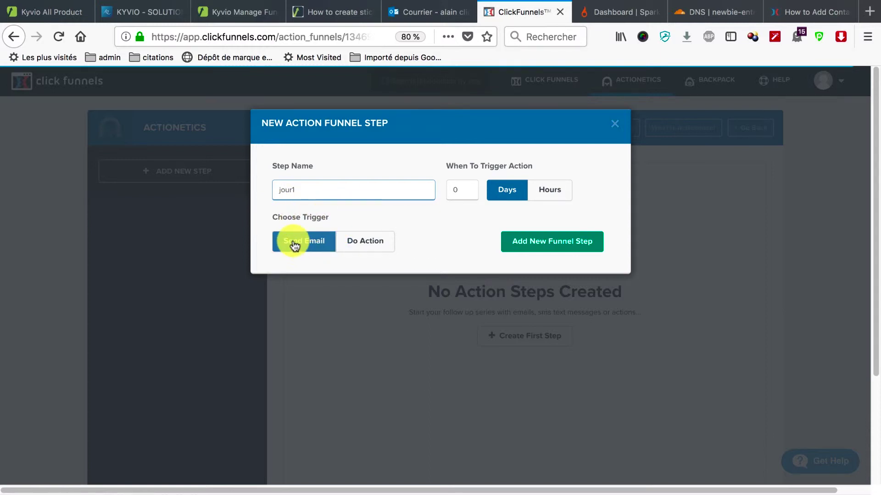
{"action": "left_click", "coordinate": [386, 247]}
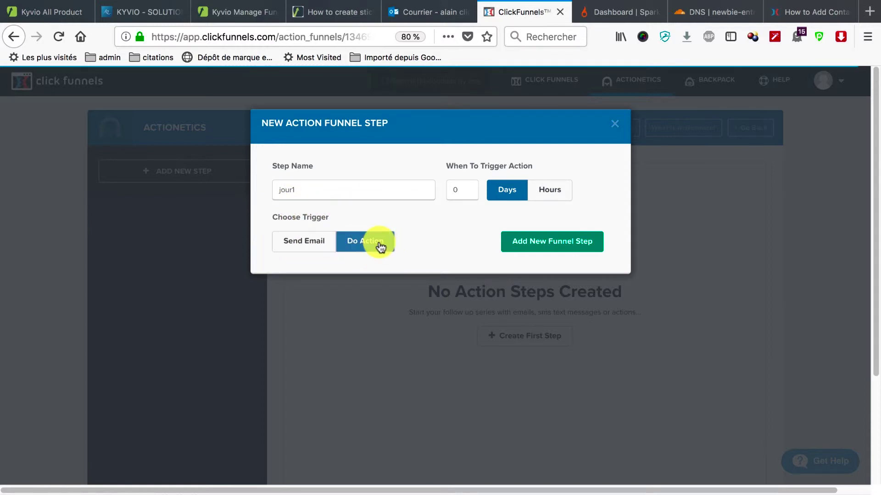
{"action": "left_click", "coordinate": [301, 250]}
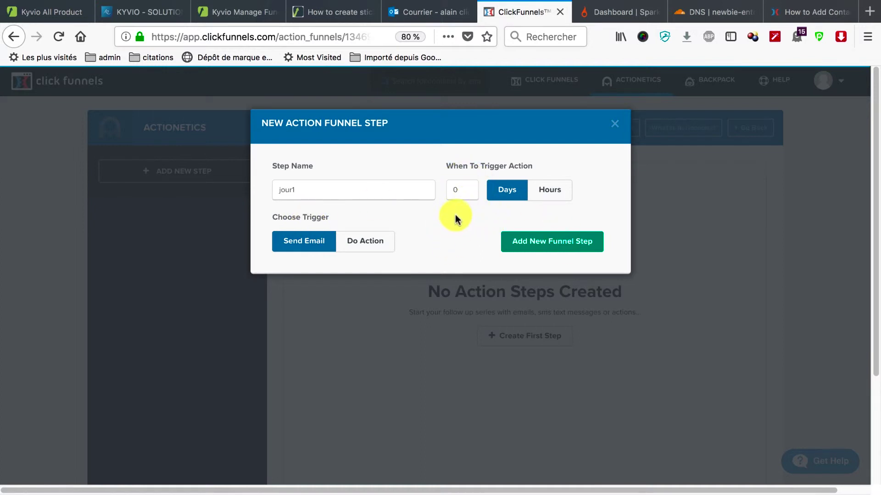
{"action": "left_click", "coordinate": [553, 242]}
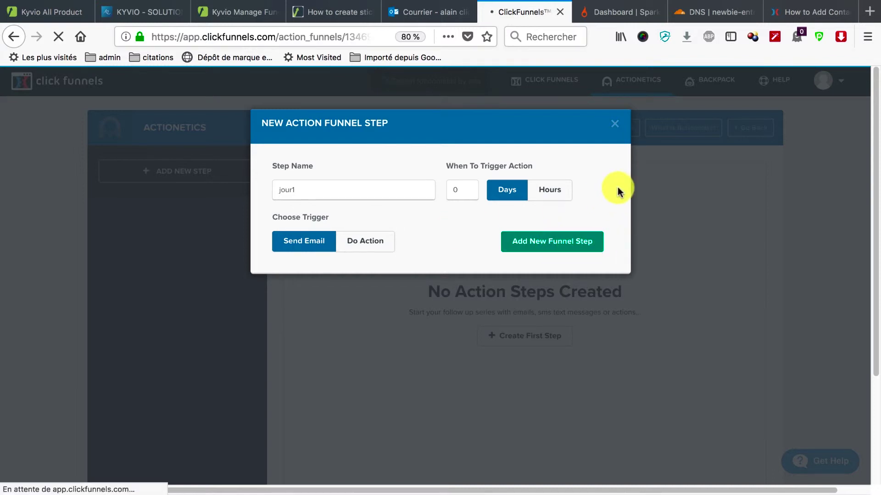
Step: Switch the jour1 step's sending status to live, return it to paused and close its settings without saving
{"action": "scroll", "coordinate": [523, 153], "scroll_direction": "down", "scroll_amount": 1}
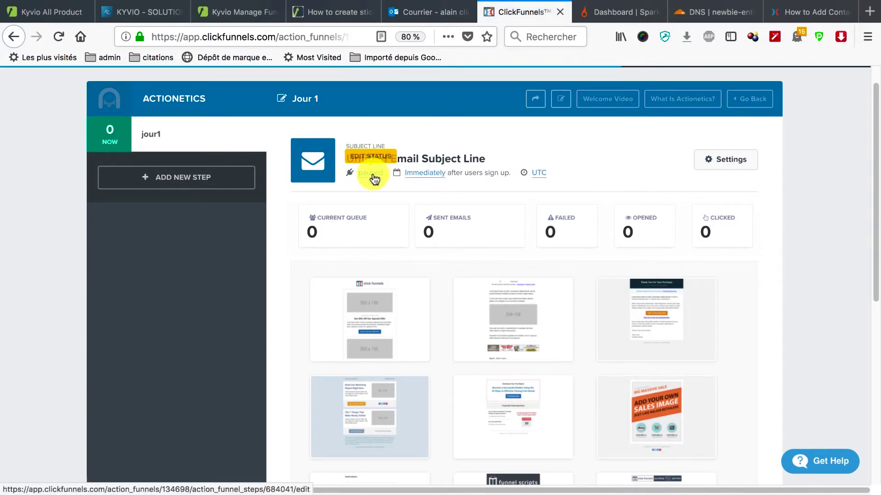
{"action": "mouse_move", "coordinate": [365, 358]}
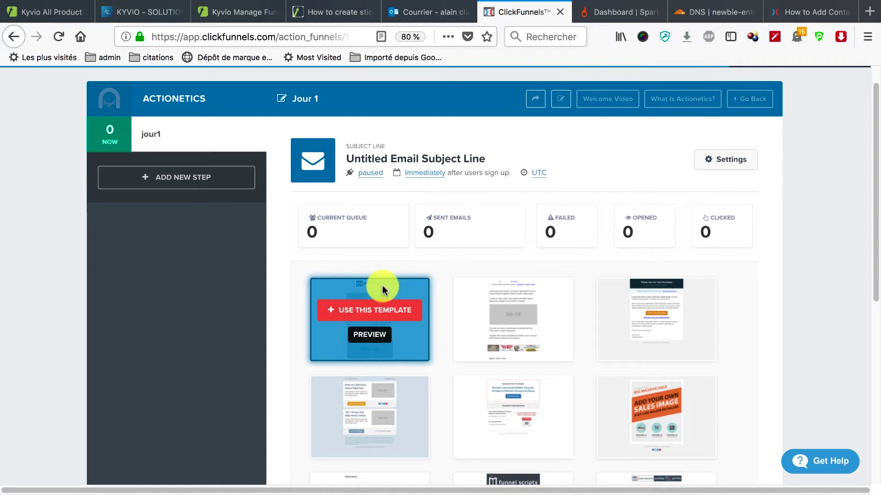
{"action": "left_click", "coordinate": [374, 179]}
{"action": "left_click", "coordinate": [389, 254]}
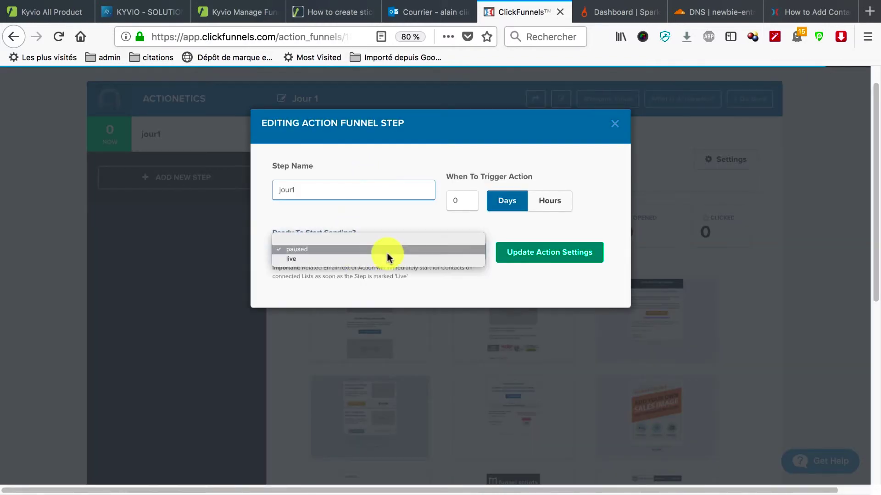
{"action": "left_click", "coordinate": [363, 259]}
{"action": "left_click", "coordinate": [370, 256]}
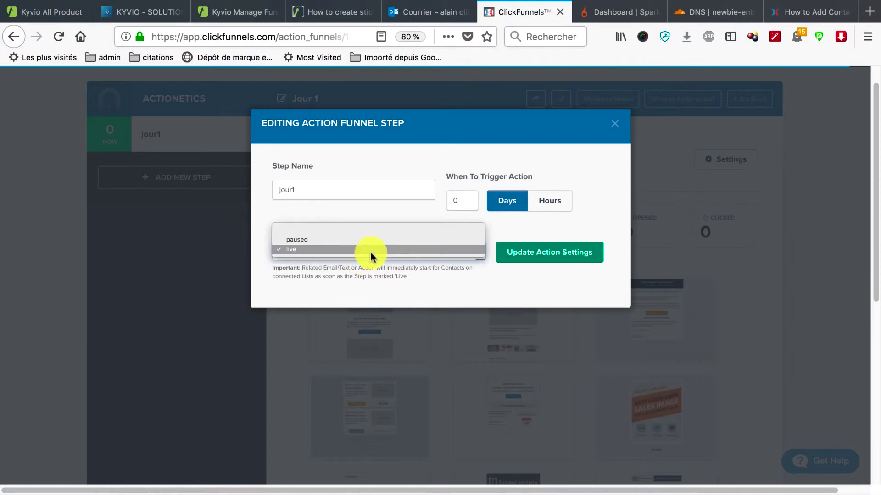
{"action": "left_click", "coordinate": [366, 239]}
{"action": "left_click", "coordinate": [612, 122]}
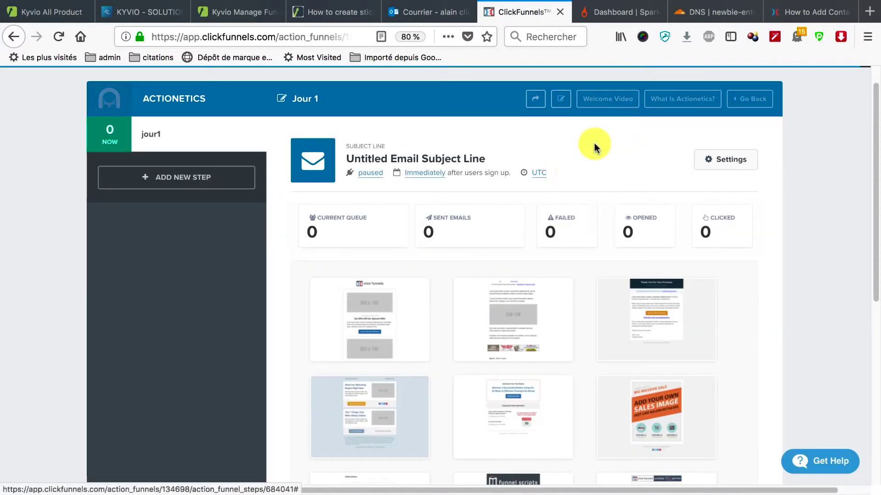
Step: Look through the email templates offered for the jour1 step and its rule group section
{"action": "scroll", "coordinate": [494, 289], "scroll_direction": "down", "scroll_amount": 1}
{"action": "scroll", "coordinate": [494, 290], "scroll_direction": "down", "scroll_amount": 2}
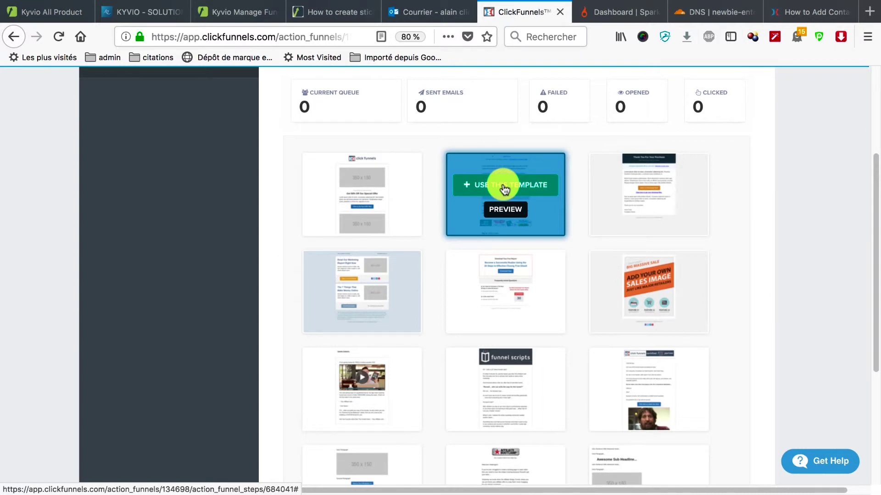
{"action": "scroll", "coordinate": [446, 272], "scroll_direction": "down", "scroll_amount": 3}
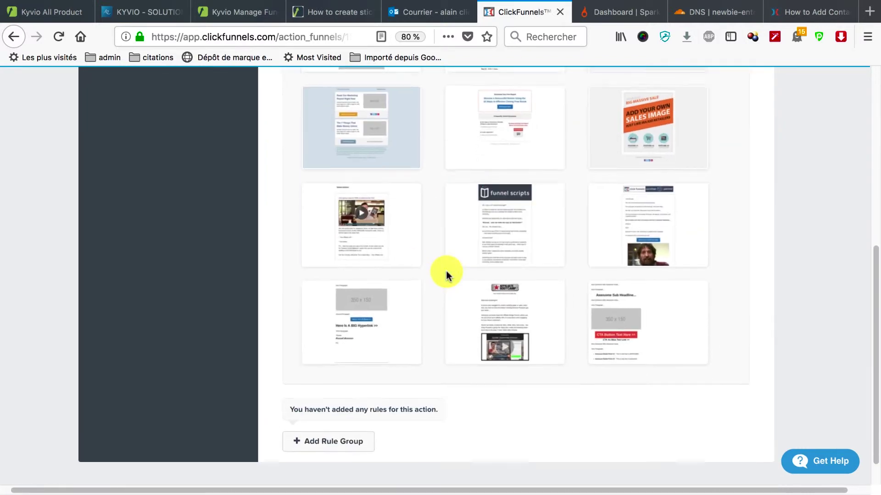
{"action": "scroll", "coordinate": [446, 273], "scroll_direction": "down", "scroll_amount": 1}
{"action": "scroll", "coordinate": [446, 271], "scroll_direction": "up", "scroll_amount": 10}
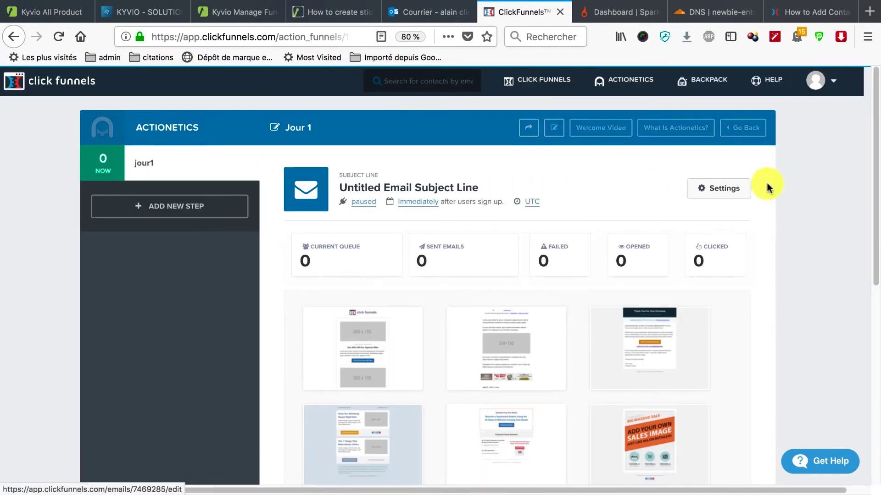
Step: Review the jour1 email's settings for from name, subject and SMTP configuration, and close them without updating the email
{"action": "left_click", "coordinate": [717, 189]}
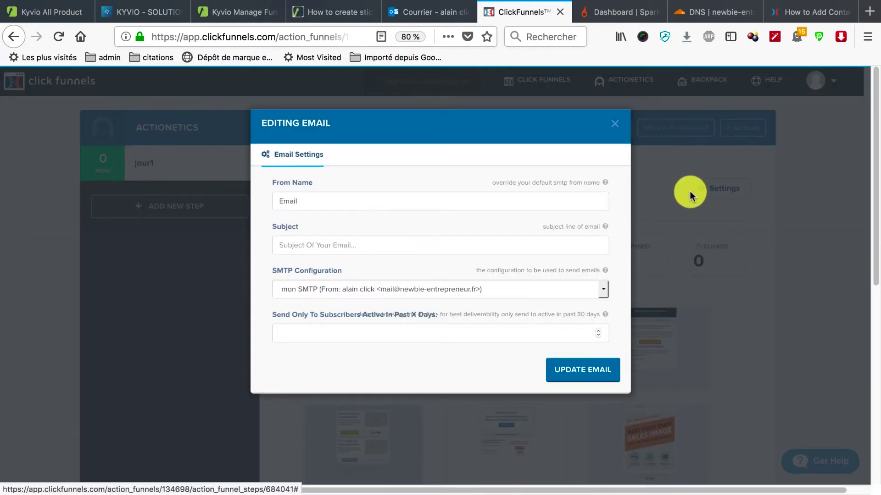
{"action": "left_click", "coordinate": [337, 199]}
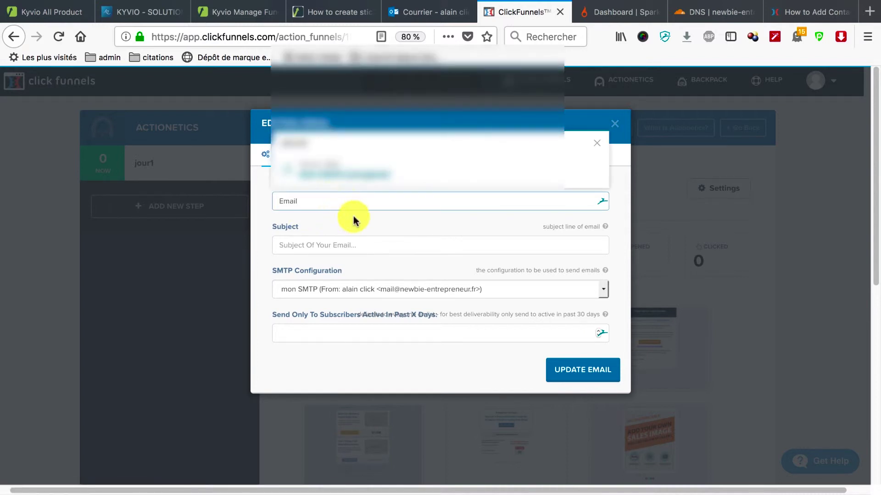
{"action": "left_click", "coordinate": [359, 239]}
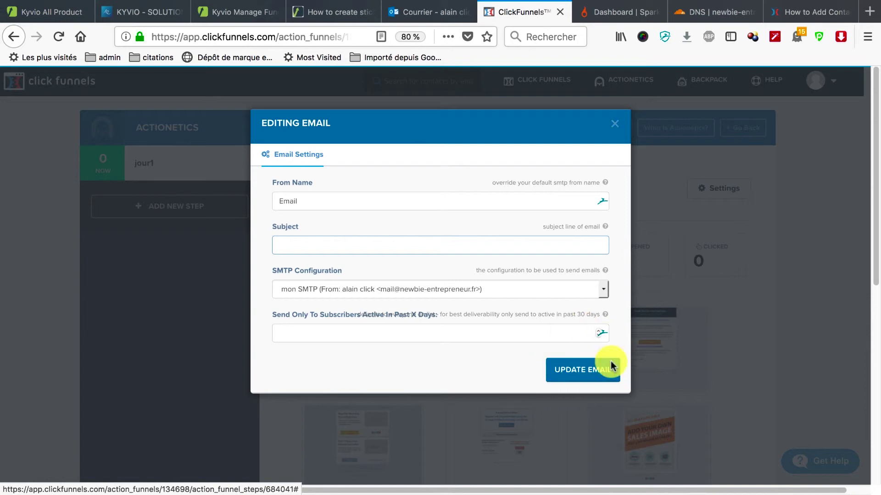
{"action": "left_click", "coordinate": [614, 124]}
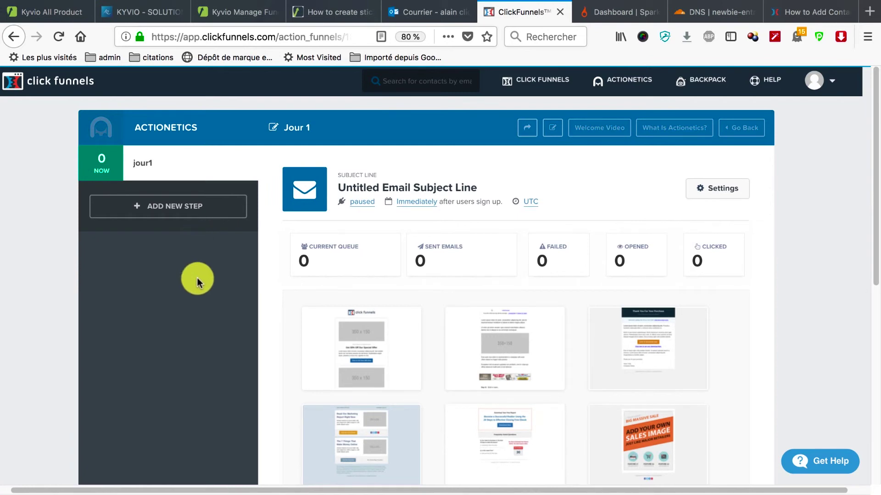
{"action": "mouse_move", "coordinate": [615, 76]}
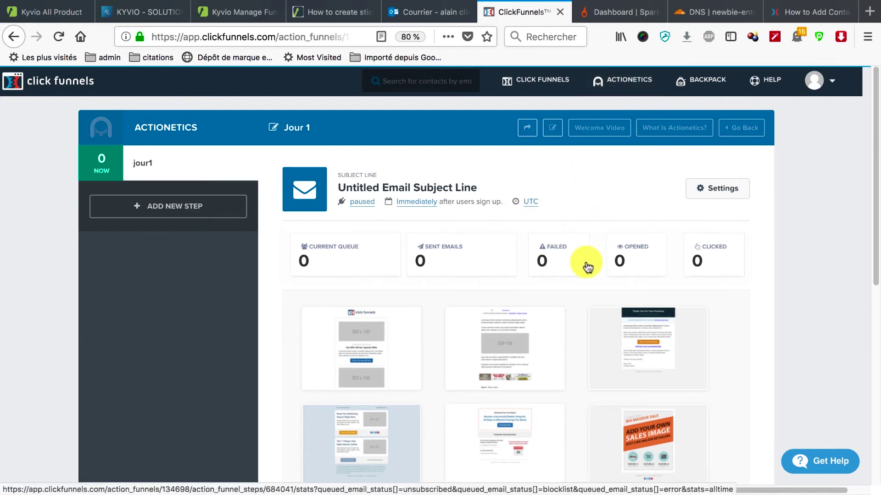
{"action": "scroll", "coordinate": [587, 266], "scroll_direction": "down", "scroll_amount": 5}
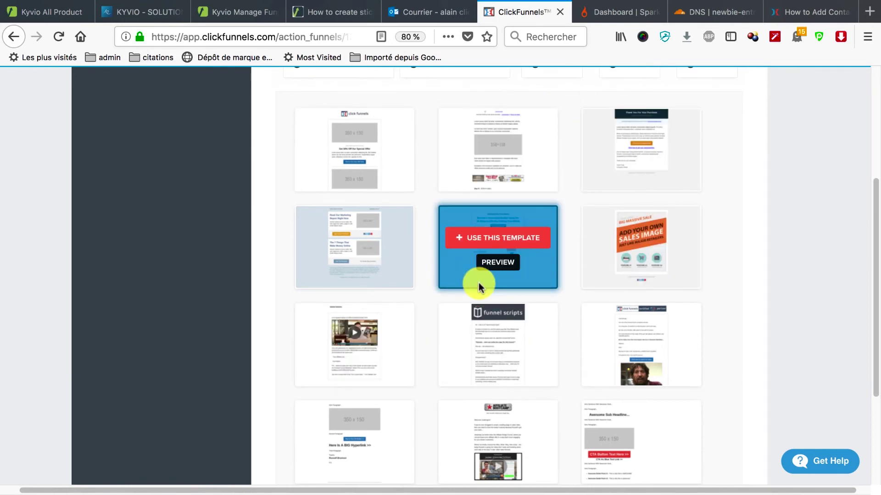
{"action": "scroll", "coordinate": [478, 285], "scroll_direction": "up", "scroll_amount": 5}
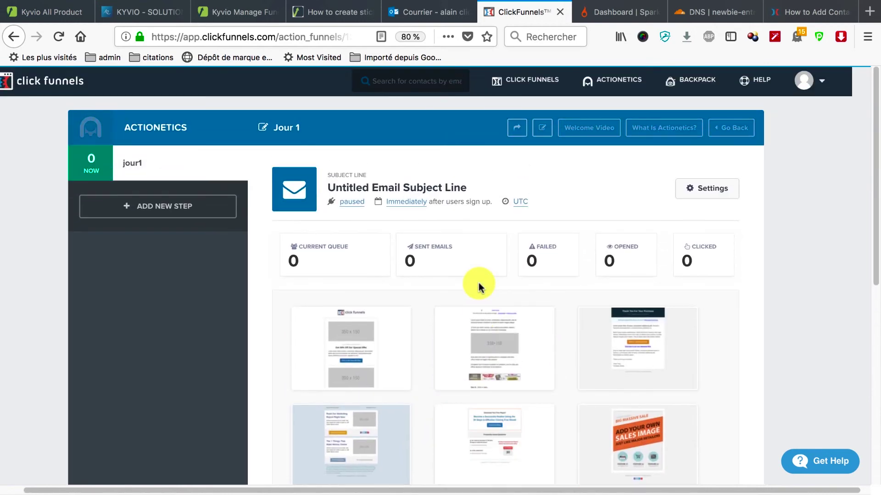